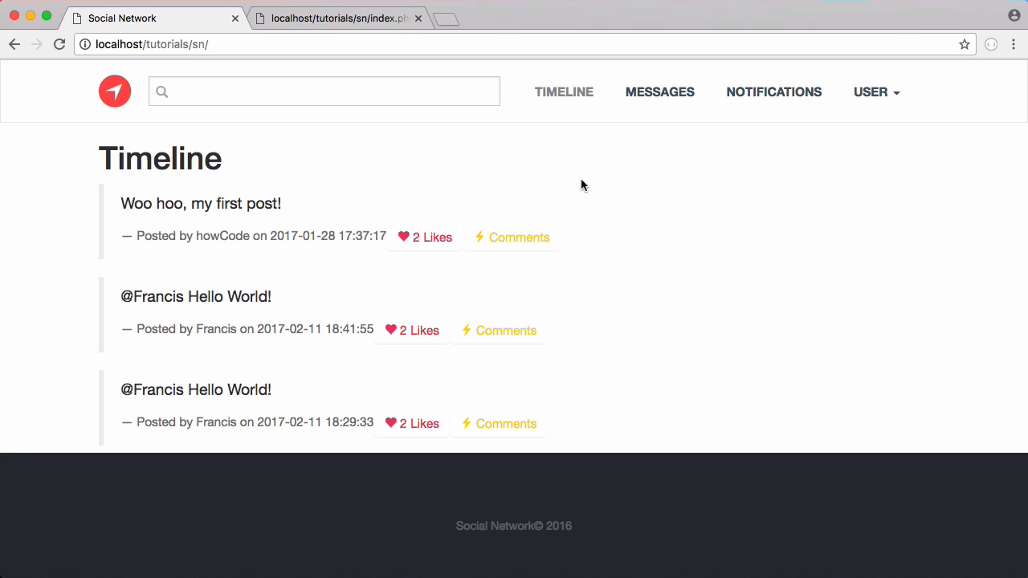
- Search the old index.php page for 'hello' to print the matching post bodies
click(318, 18)
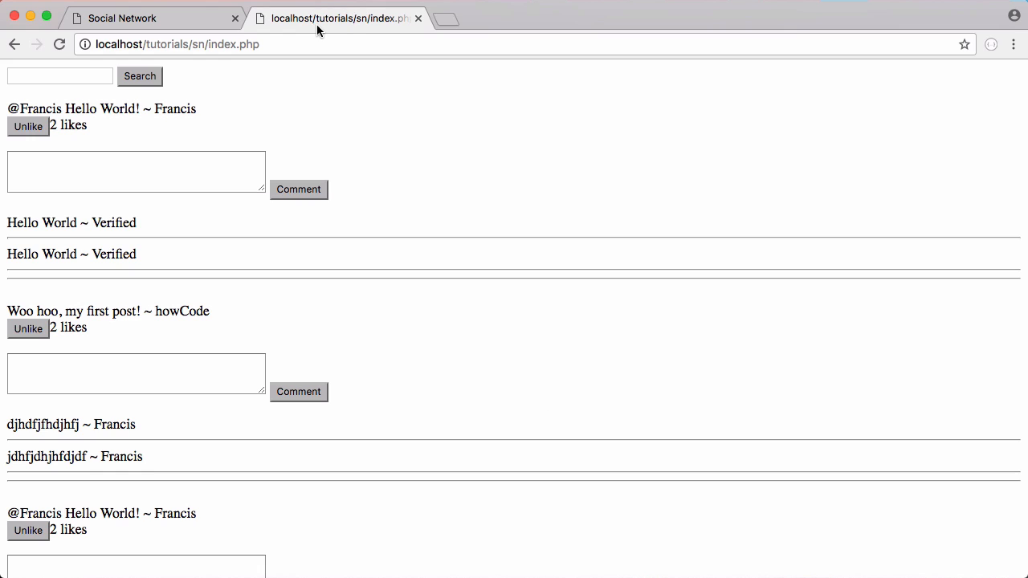
click(75, 74)
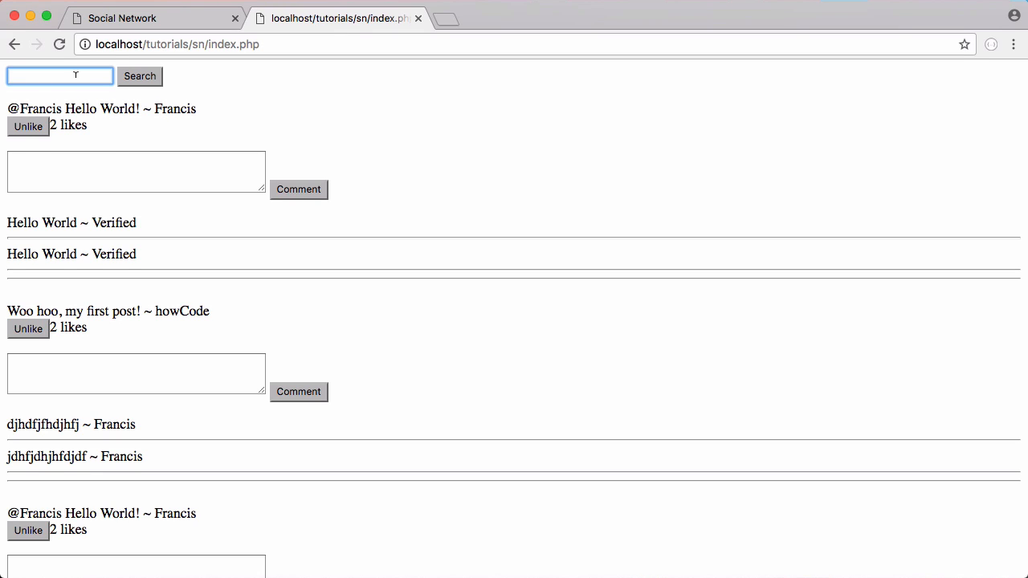
text(hello)
key(Return)
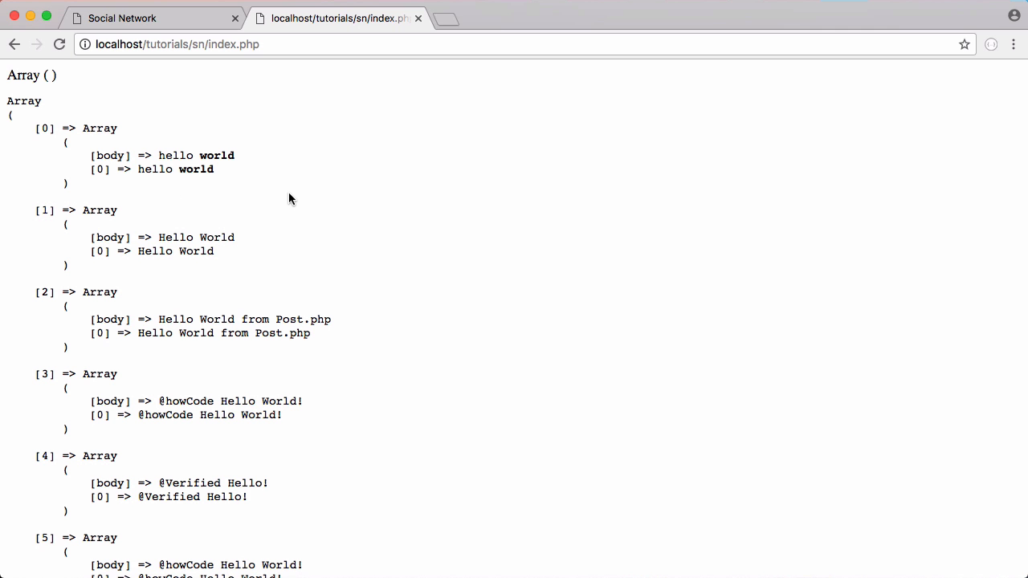
scroll(289, 190, down, 10)
scroll(288, 189, down, 10)
scroll(288, 189, down, 5)
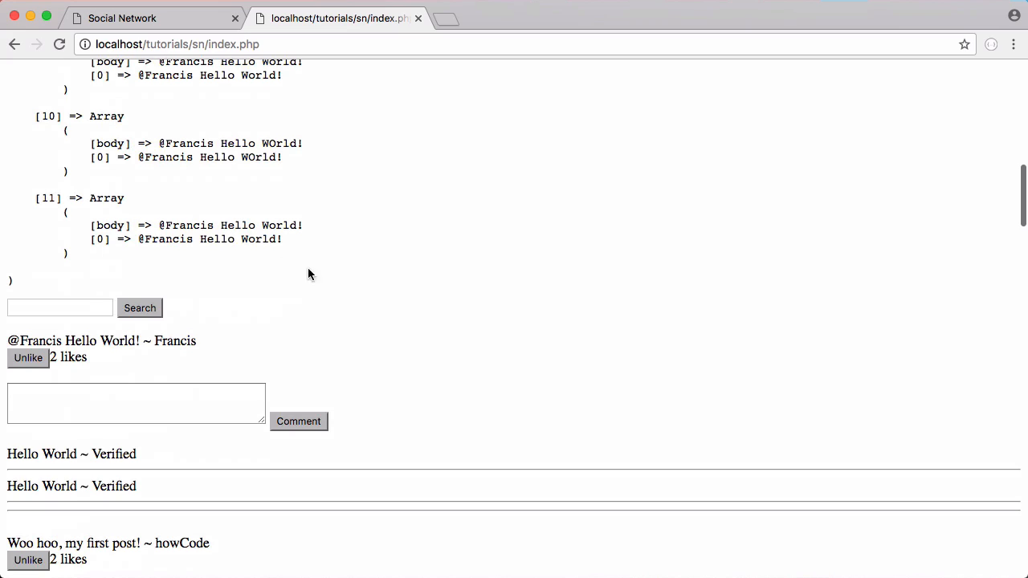
scroll(340, 246, up, 15)
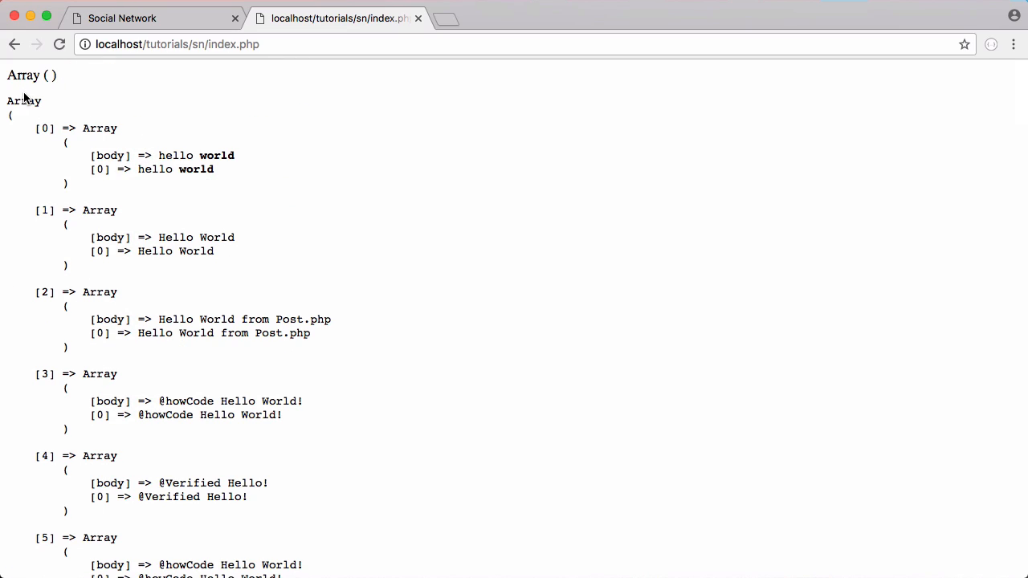
- Return to the Social Network timeline and focus its search box
click(160, 23)
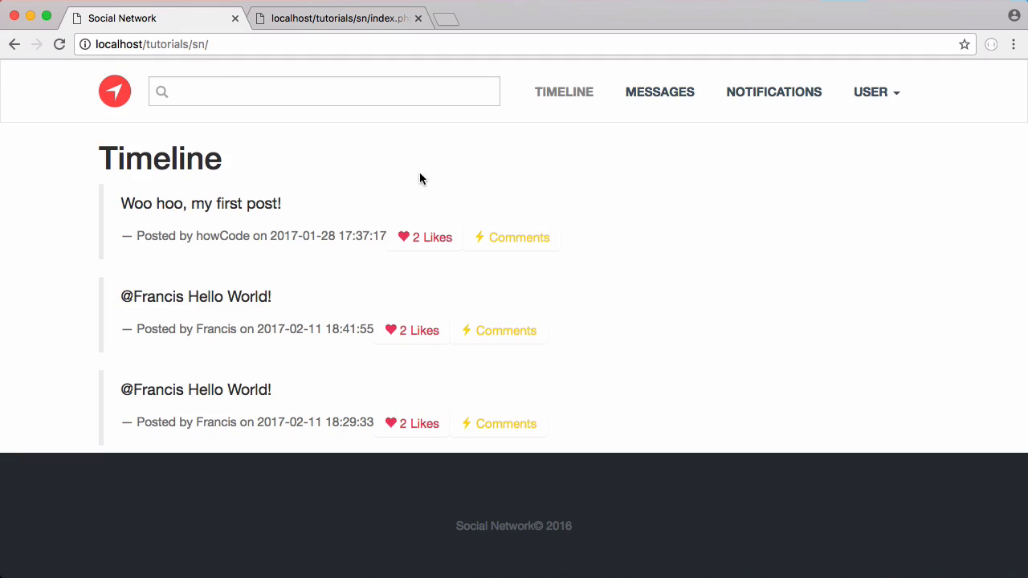
click(294, 90)
- Copy the auth if-line as a new else-if branch for 'search' before the users branch
key(super+Tab)
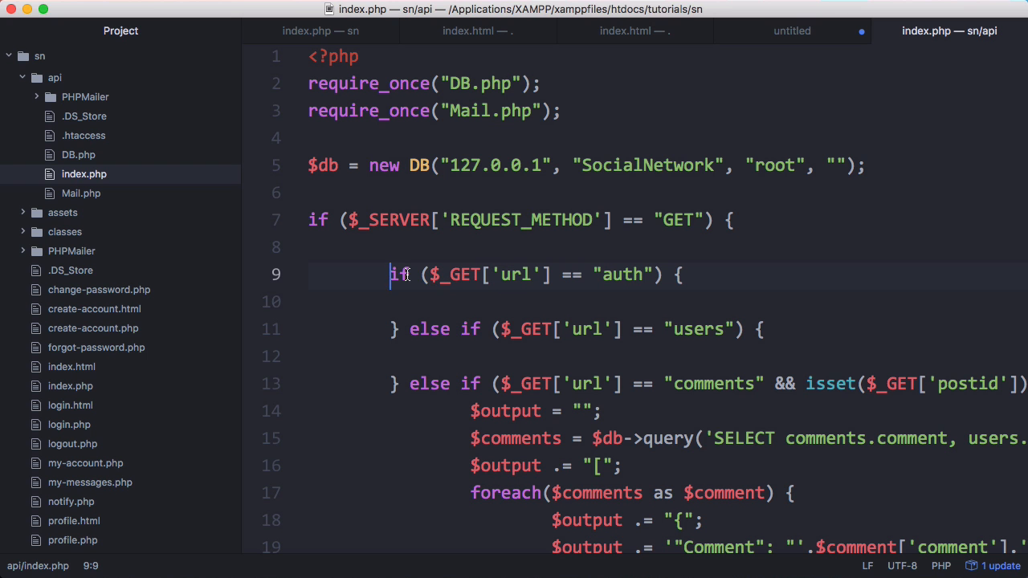
drag(389, 275, 594, 274)
click(410, 329)
text(el )
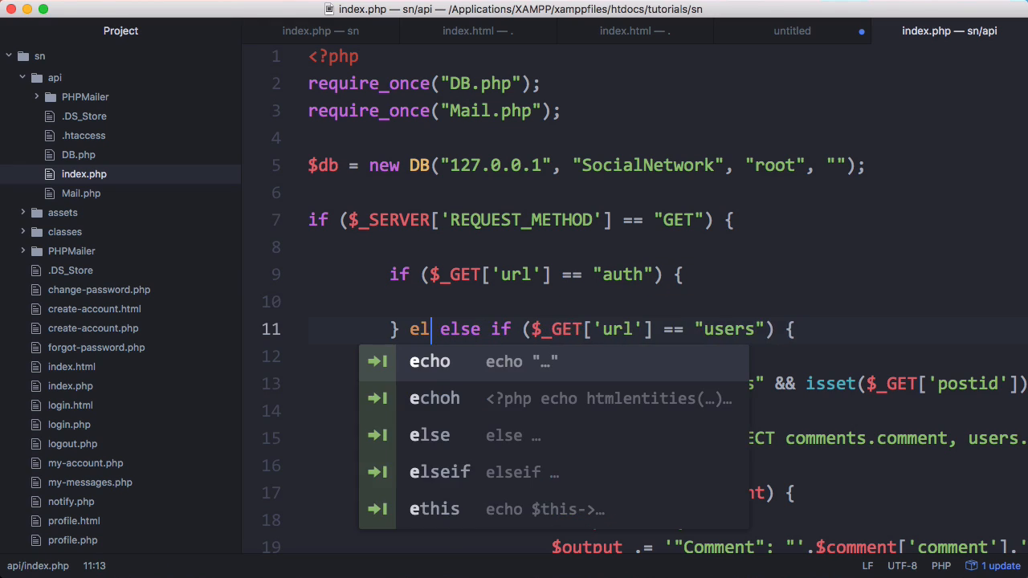
text(se if ($_GET['url'] == "auth") {)
key(Return)
key(Return)
click(686, 331)
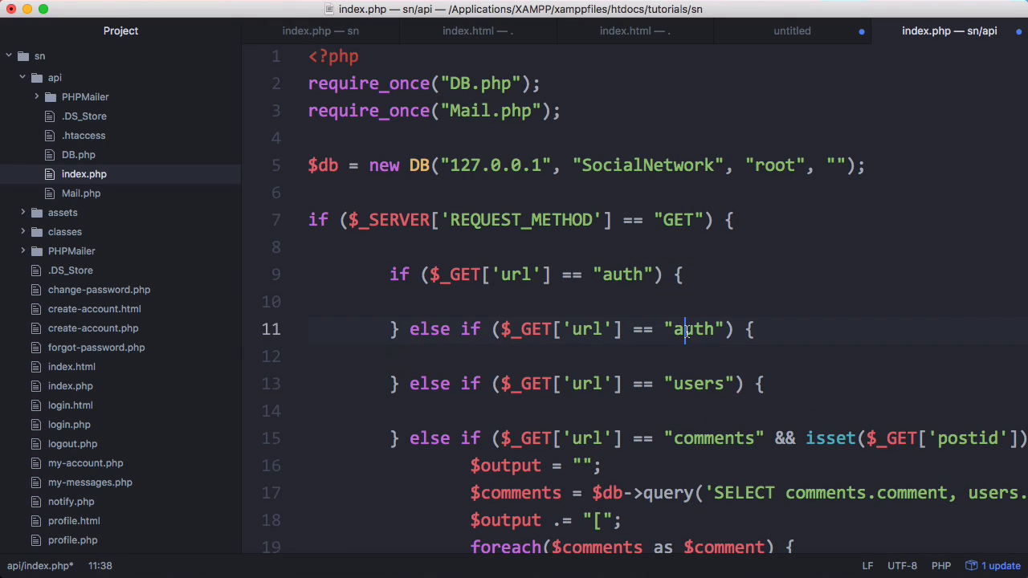
double_click(687, 331)
text(se)
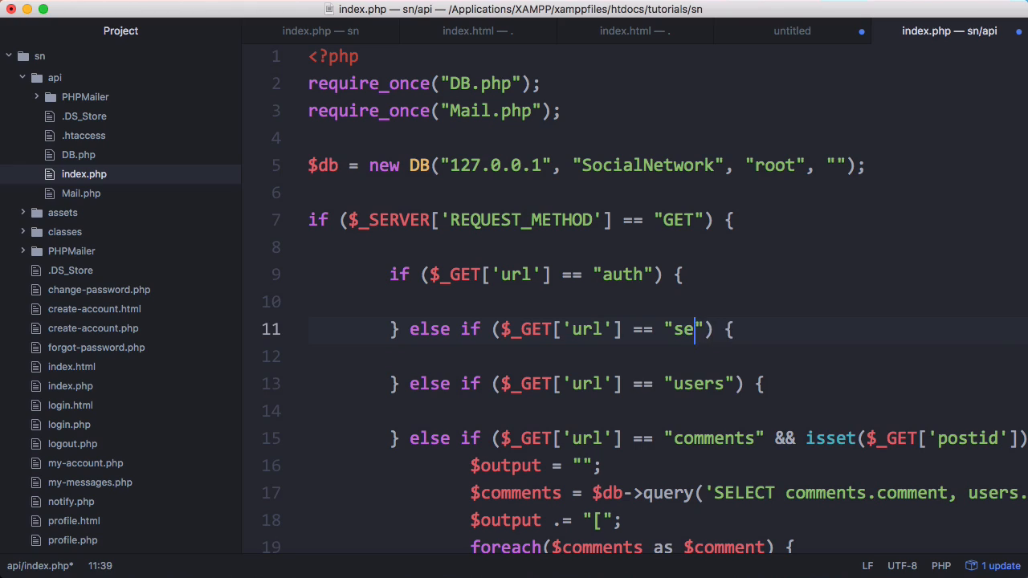
text(arch)
click(762, 347)
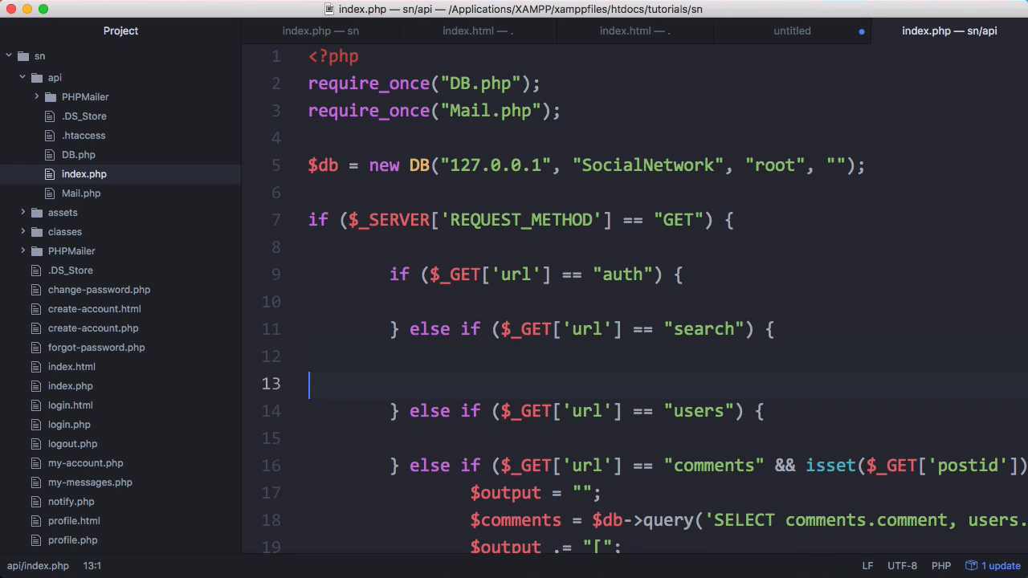
key(Return)
key(Return)
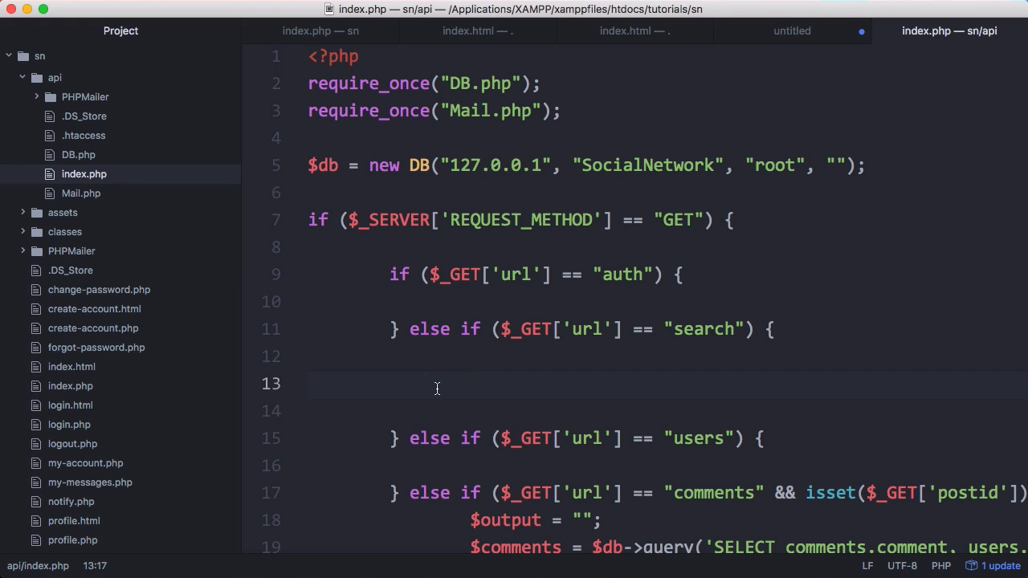
- Paste the searchbox code from sn/index.php into the search branch and remove the username lines
mouse_move(77, 363)
click(64, 388)
scroll(482, 240, down, 2)
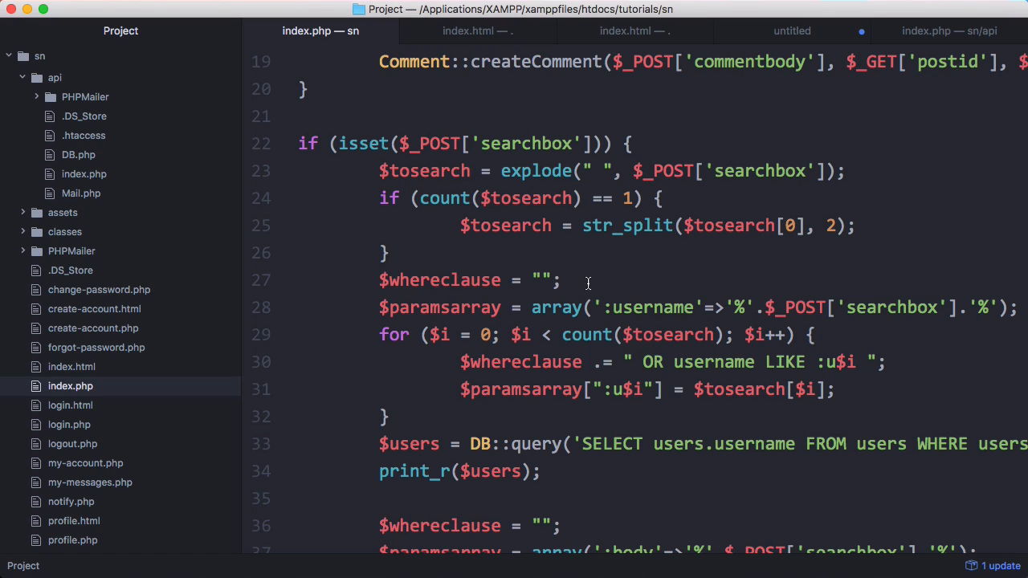
scroll(464, 283, down, 1)
scroll(465, 282, down, 1)
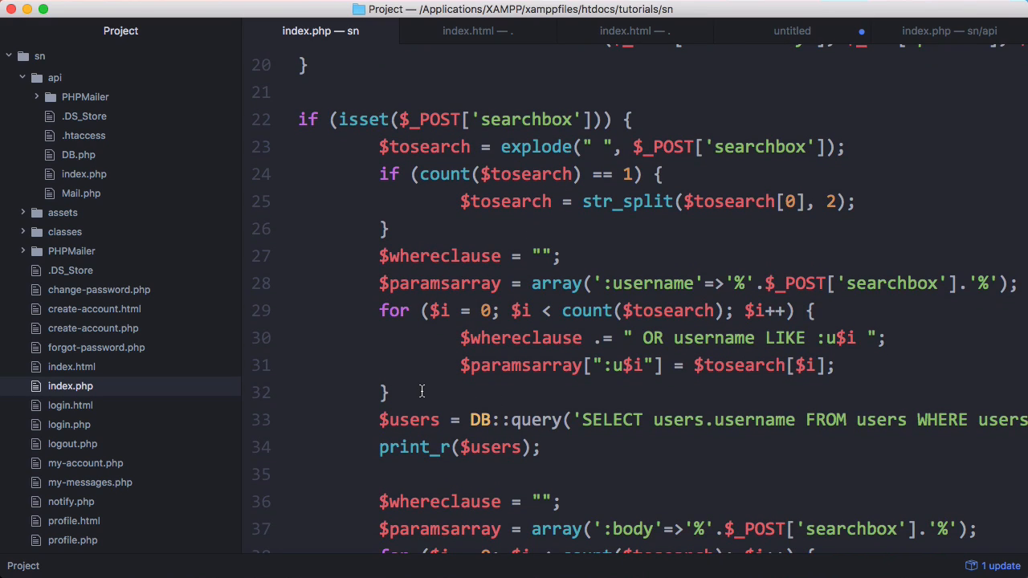
key(ctrl+shift+Tab)
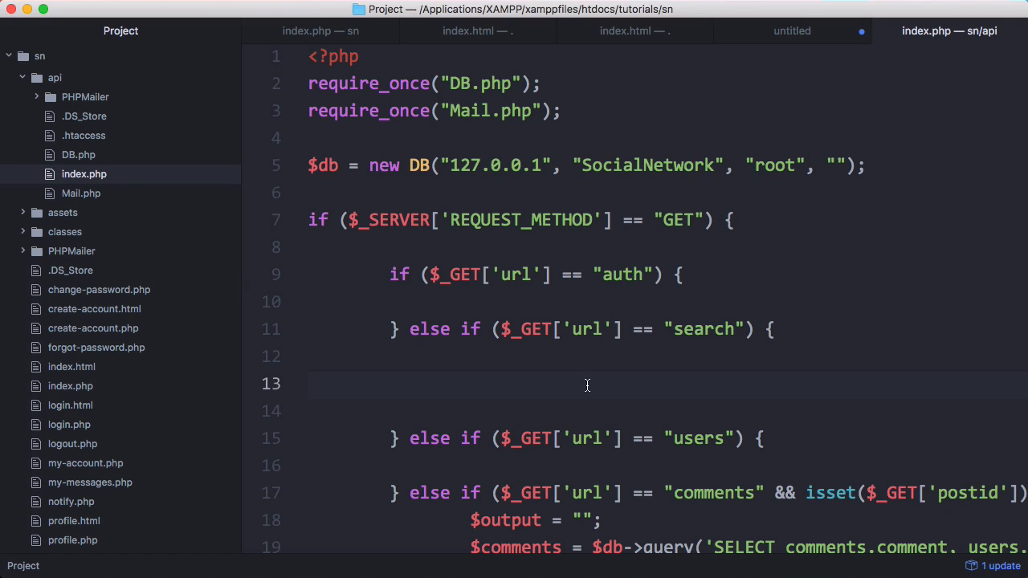
click(587, 386)
key(super+v)
scroll(658, 321, up, 5)
click(659, 490)
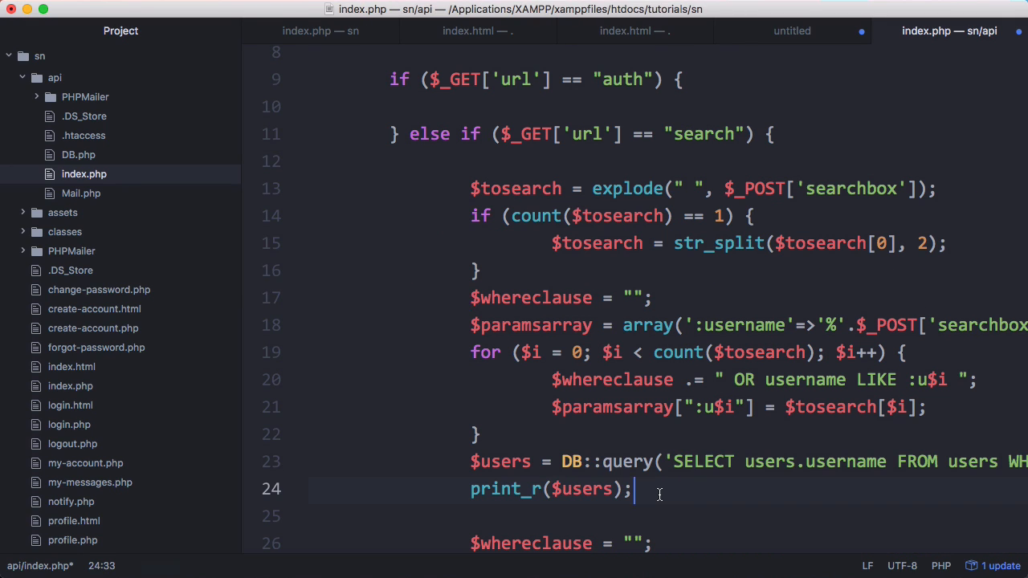
drag(636, 490, 471, 298)
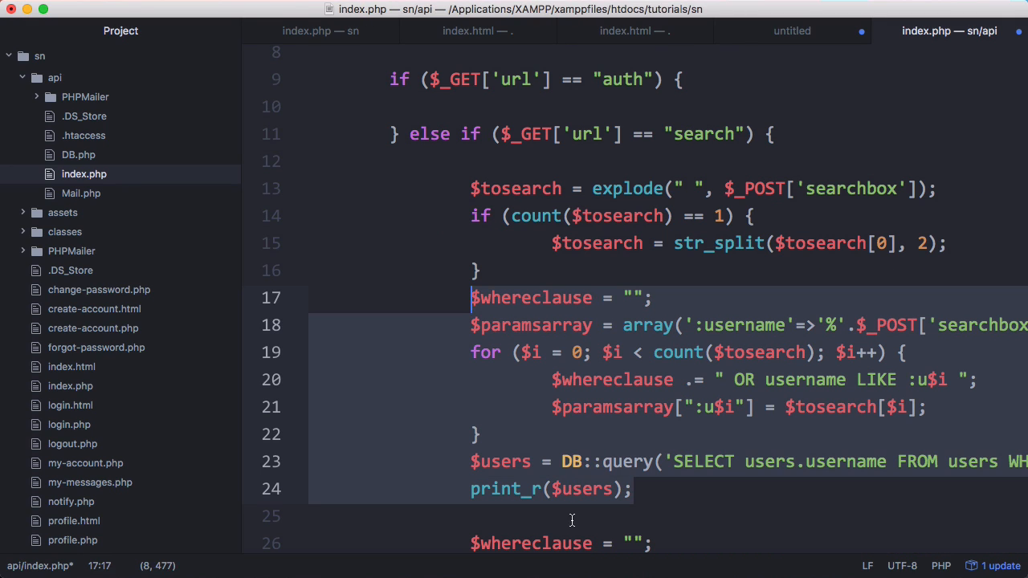
key(BackSpace)
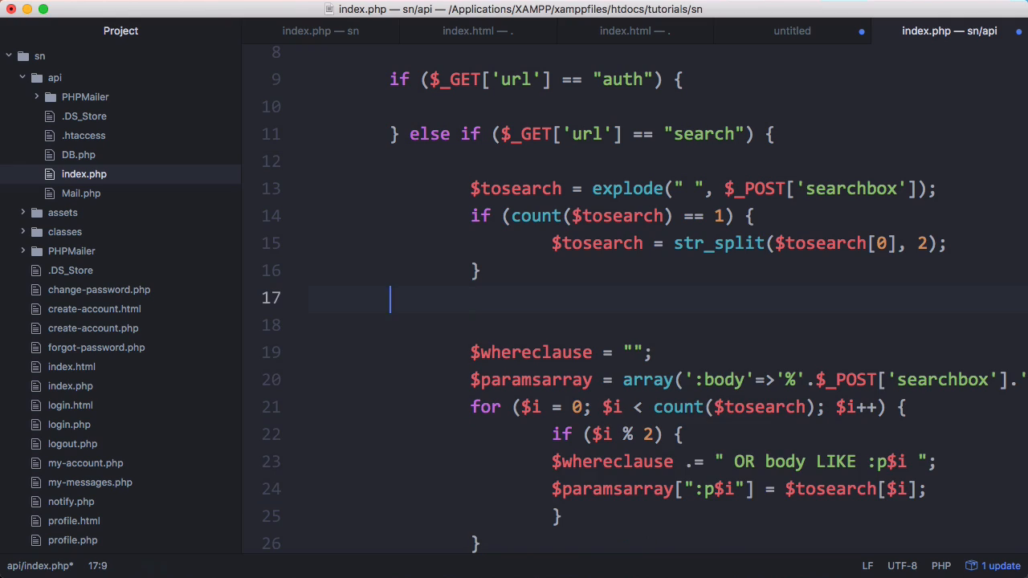
key(Left)
- Read the search terms from $_GET['query'] and check the query parameter in the address bar
double_click(751, 189)
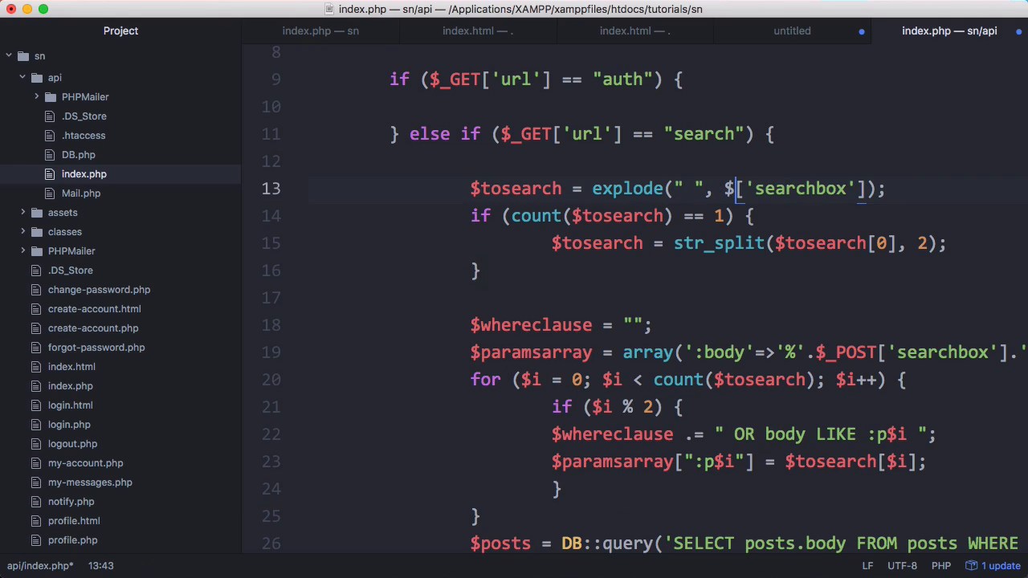
text($_GET)
double_click(850, 188)
text(query)
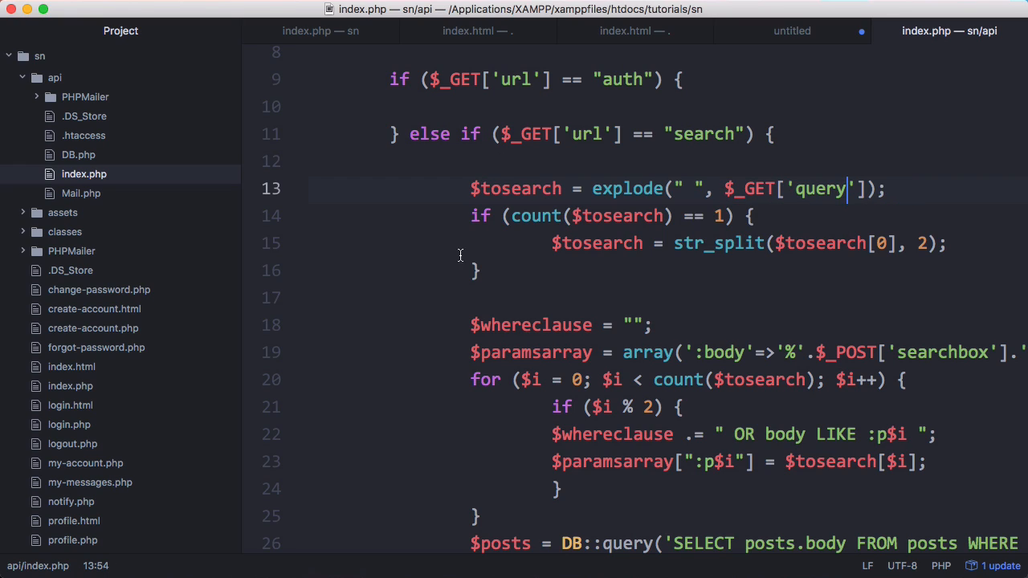
key(super+Tab)
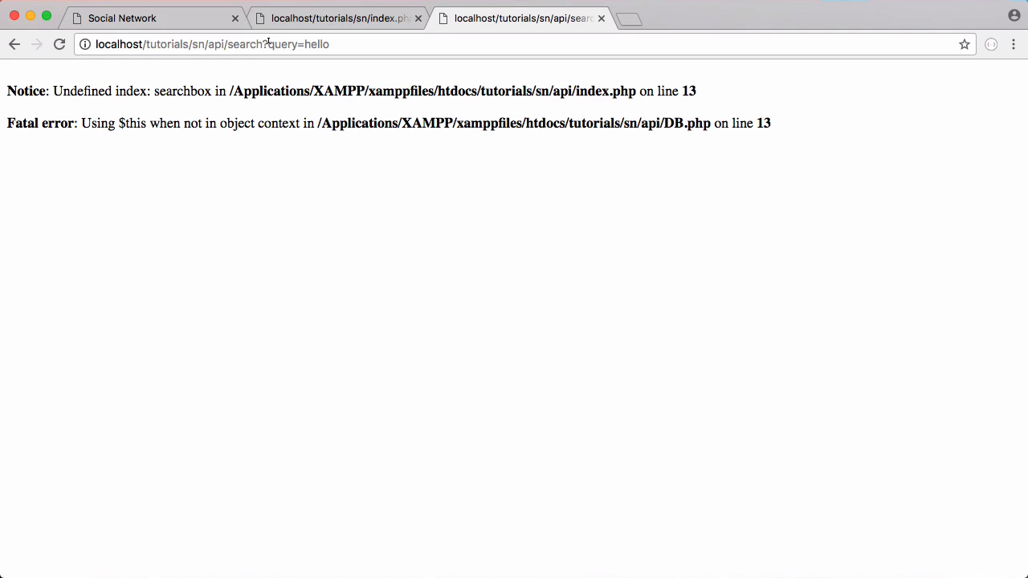
double_click(281, 43)
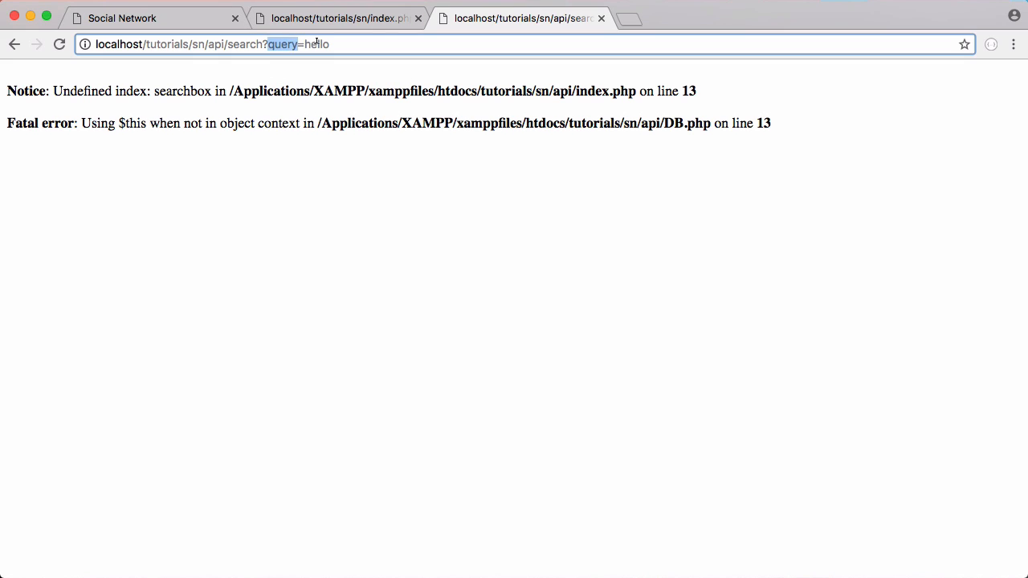
double_click(318, 43)
- Use the query GET parameter in the params array and call $db->query instead of DB::
key(super+Tab)
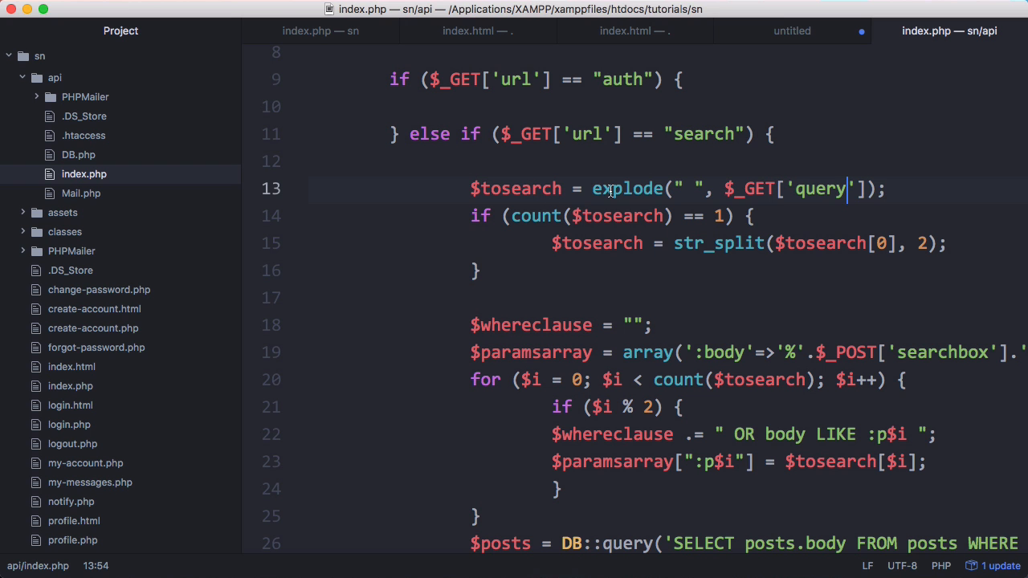
drag(867, 188, 724, 189)
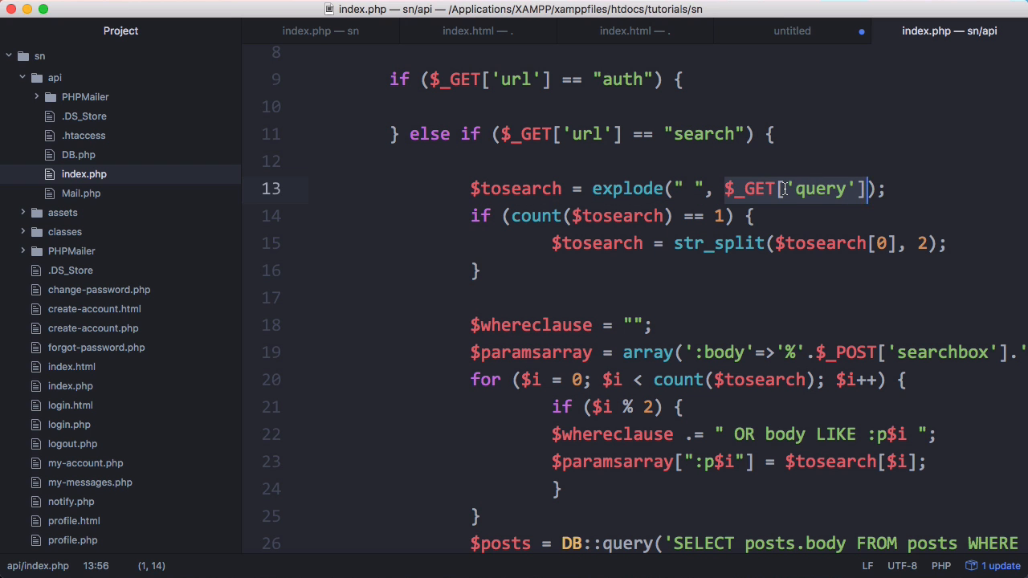
scroll(619, 245, down, 1)
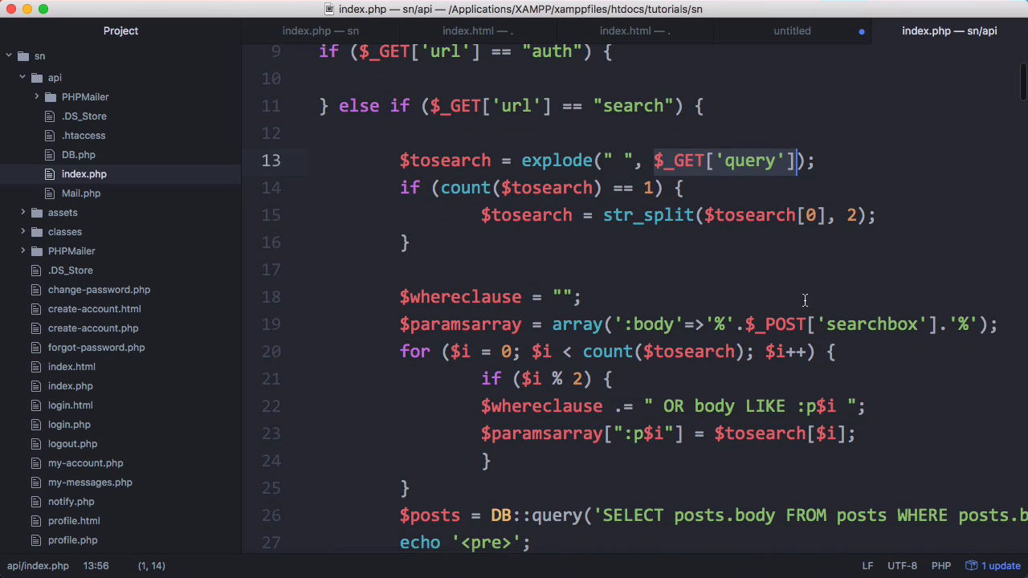
double_click(787, 323)
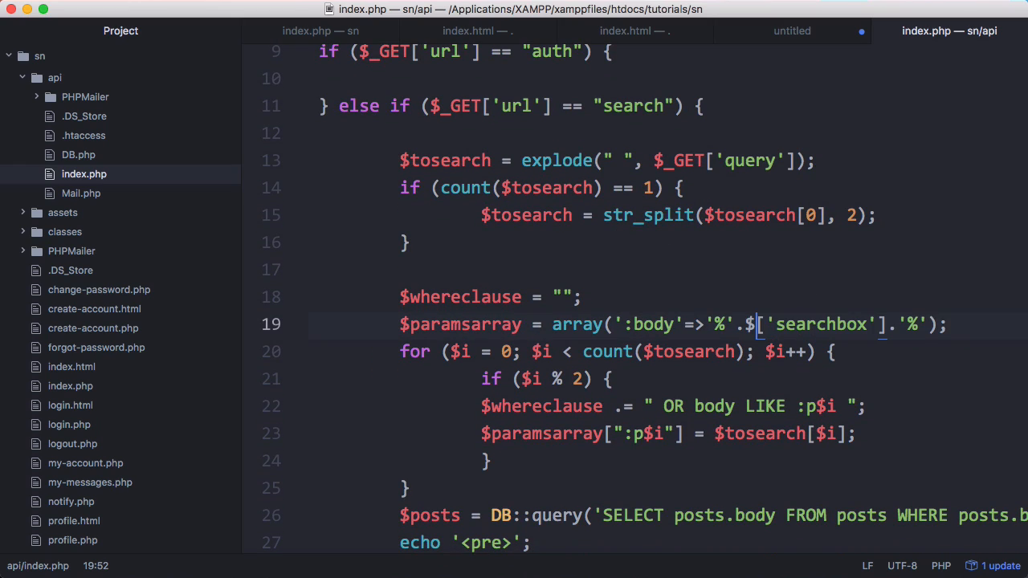
text($_GET)
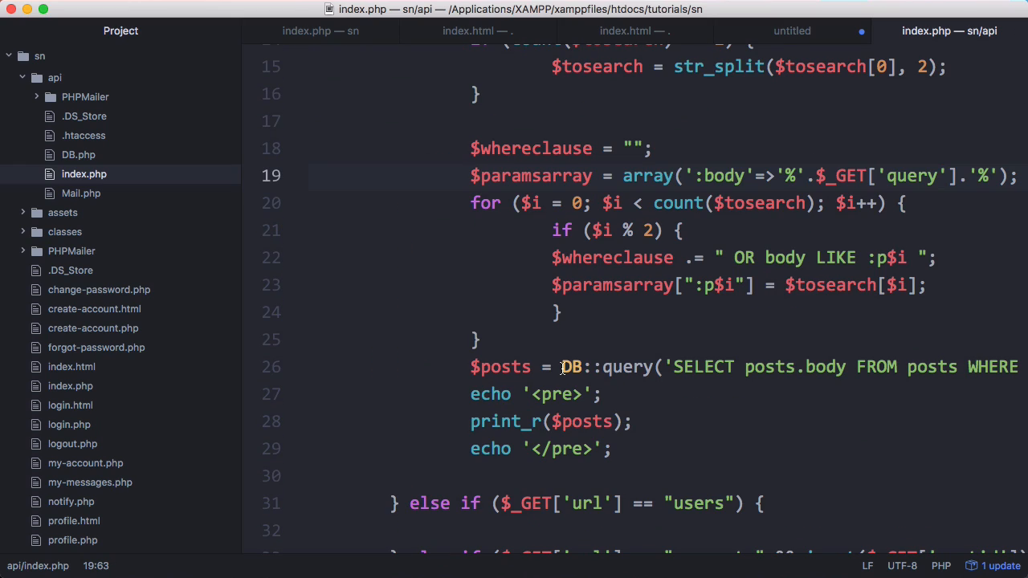
drag(562, 367, 602, 367)
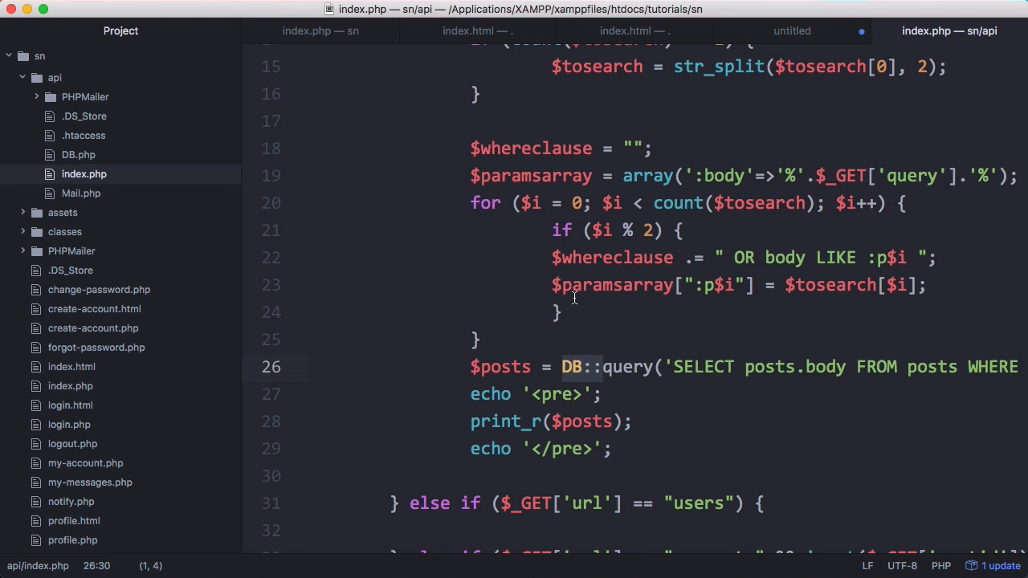
text($db->)
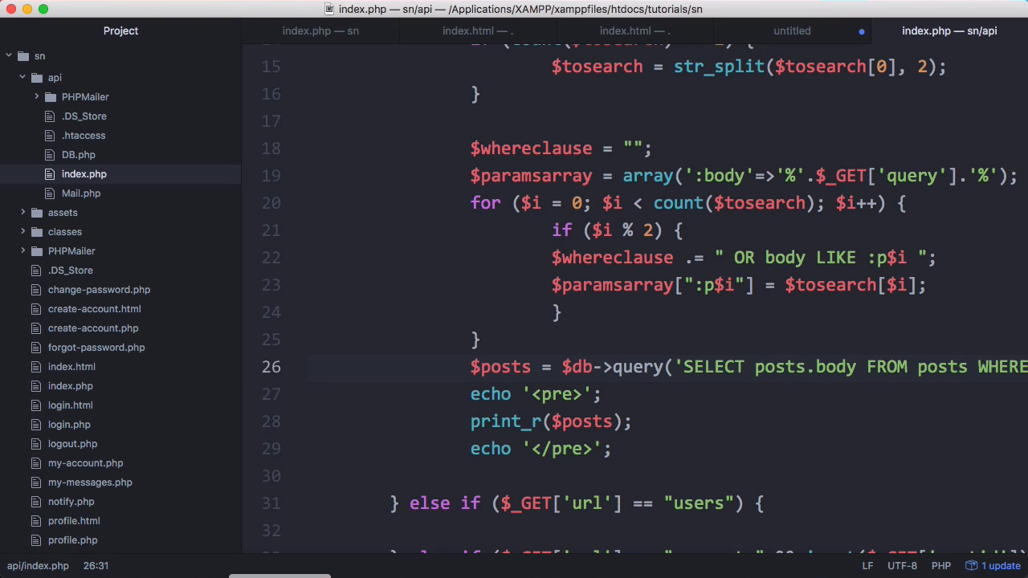
- Run the search route with query=world and then query=.php to check the returned posts
key(super+Tab)
scroll(364, 187, down, 10)
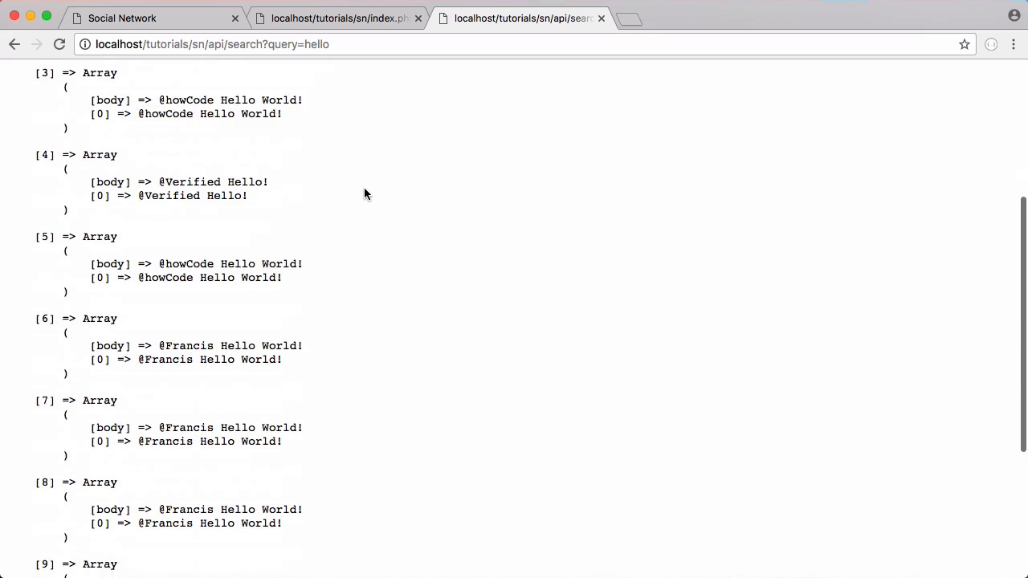
scroll(359, 280, down, 5)
scroll(360, 279, up, 15)
click(313, 44)
double_click(313, 44)
text(w)
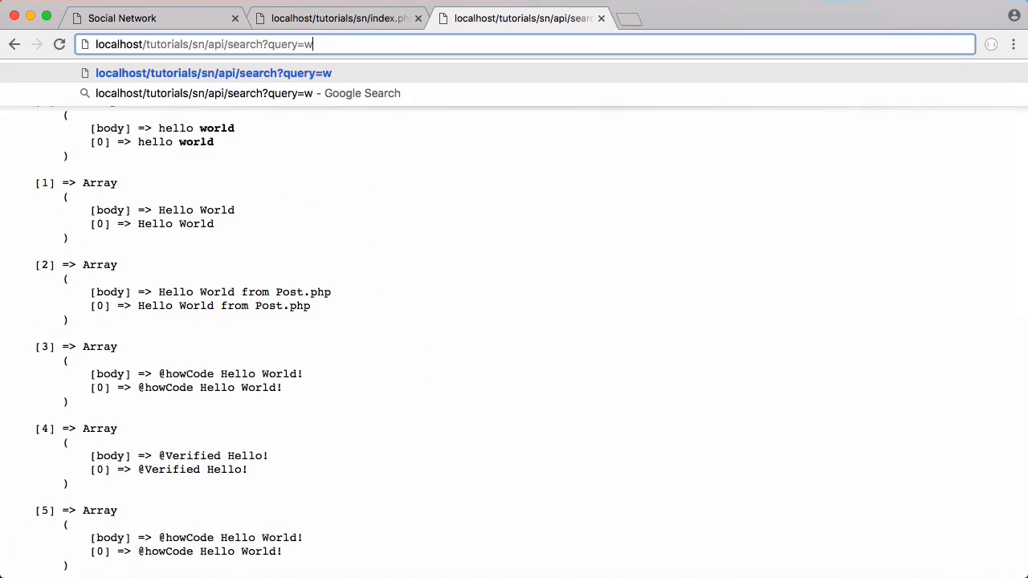
text(orld)
key(Return)
scroll(279, 140, down, 10)
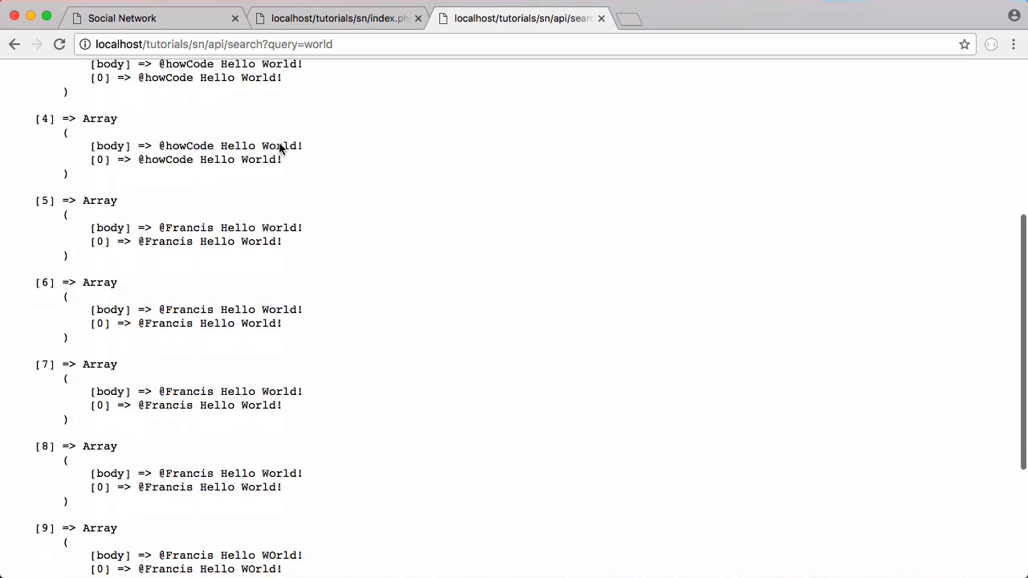
scroll(280, 140, down, 5)
scroll(280, 140, up, 5)
scroll(279, 139, up, 10)
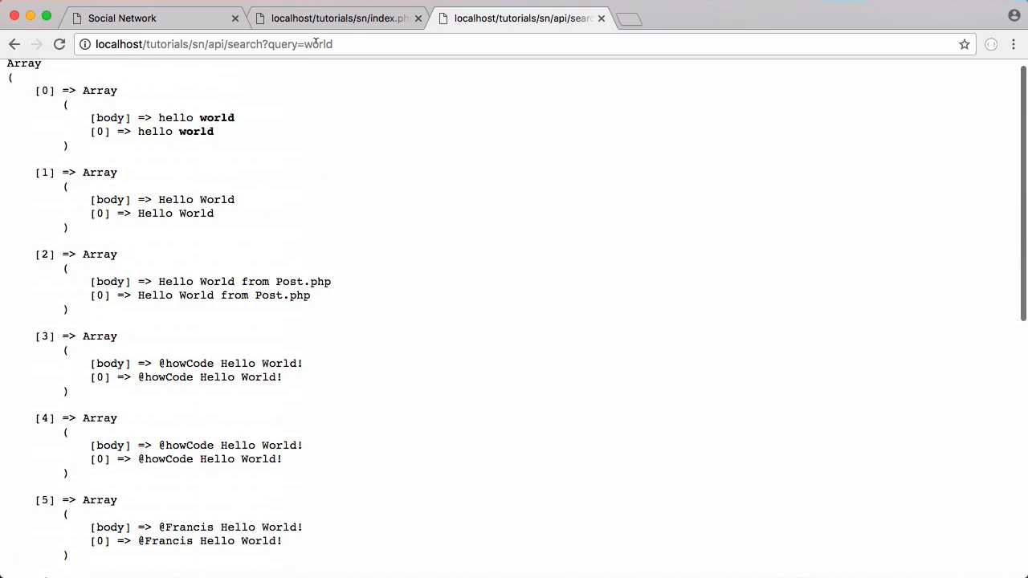
double_click(315, 44)
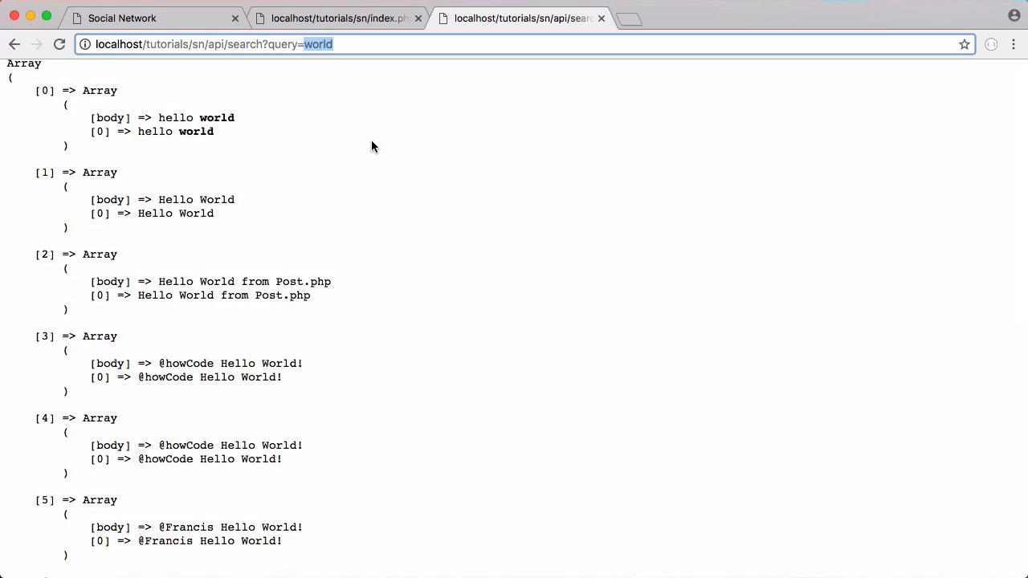
text(.php)
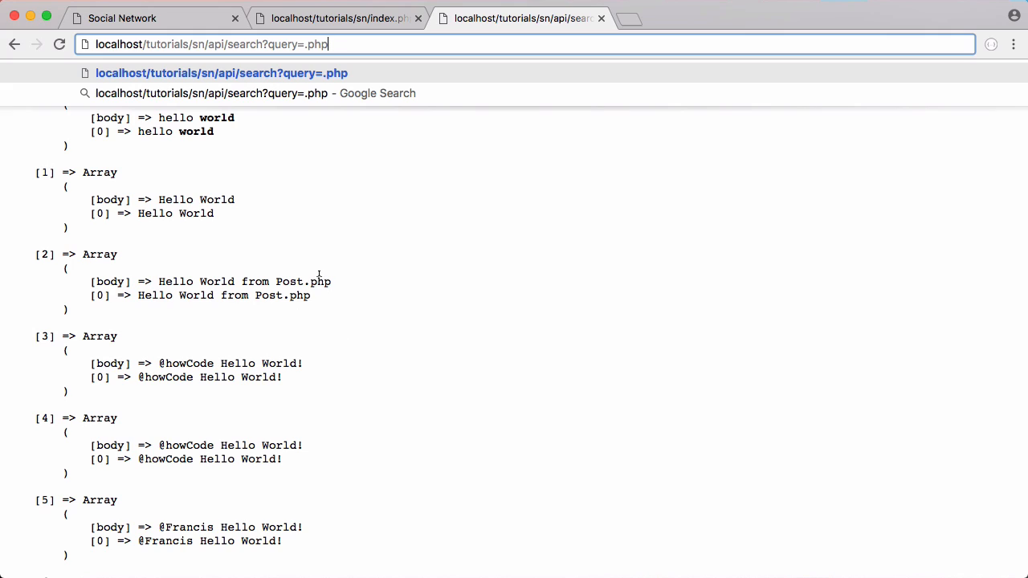
key(Return)
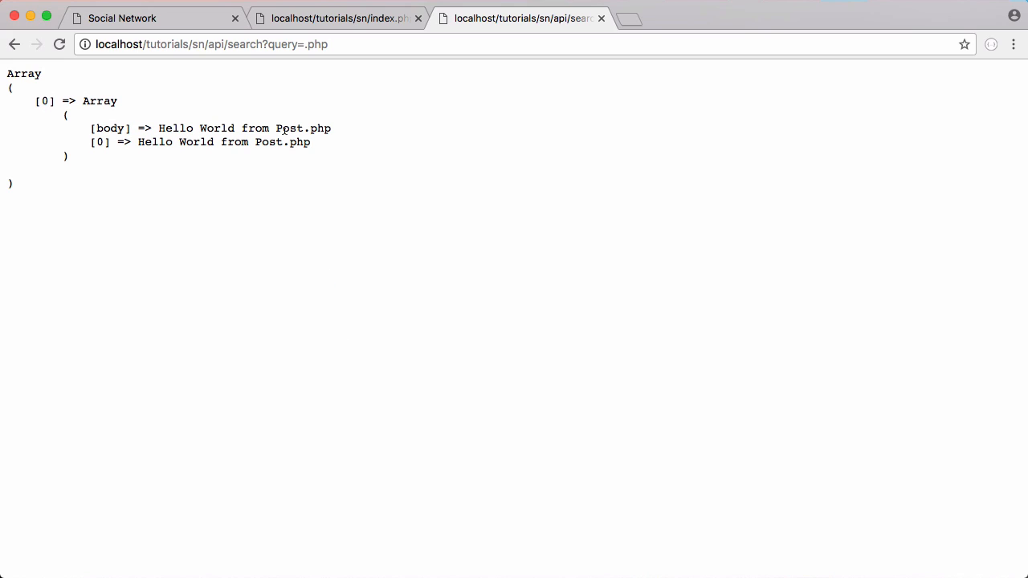
- Echo json_encode($posts) instead of print_r, save, and view the page source of the JSON output
key(super+Tab)
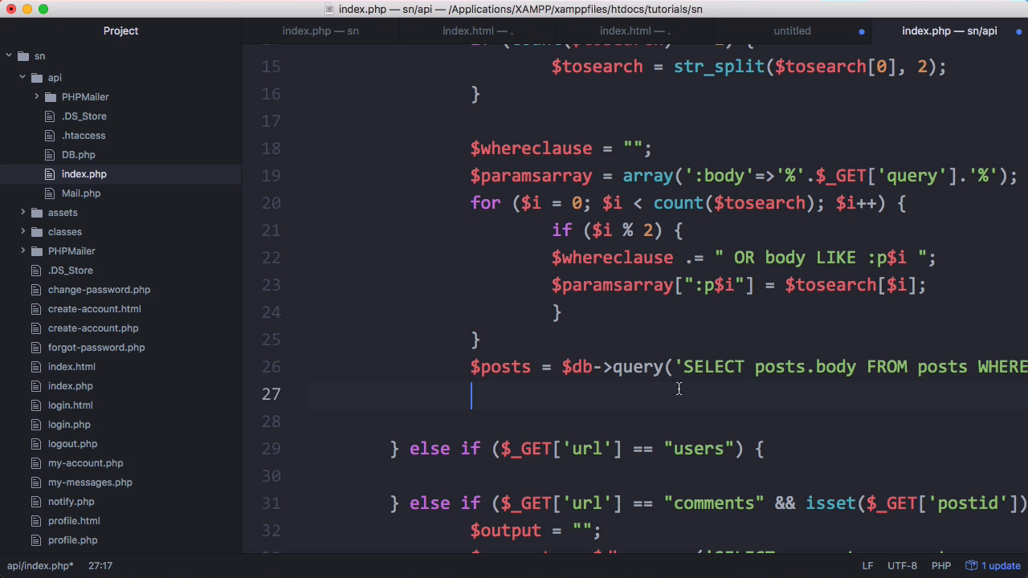
text(echo json_e)
text(ncode($posts);)
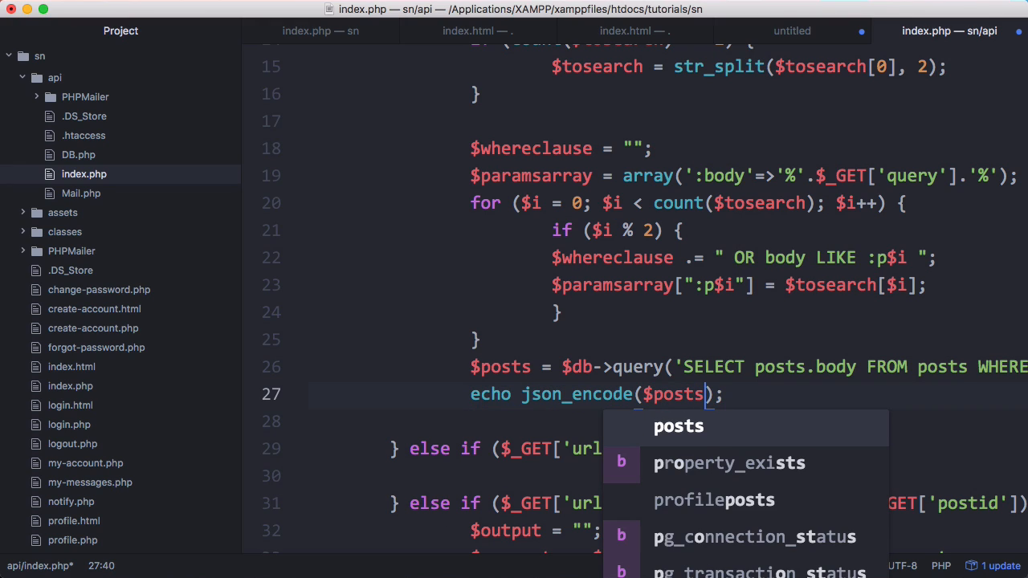
key(Escape)
key(super+s)
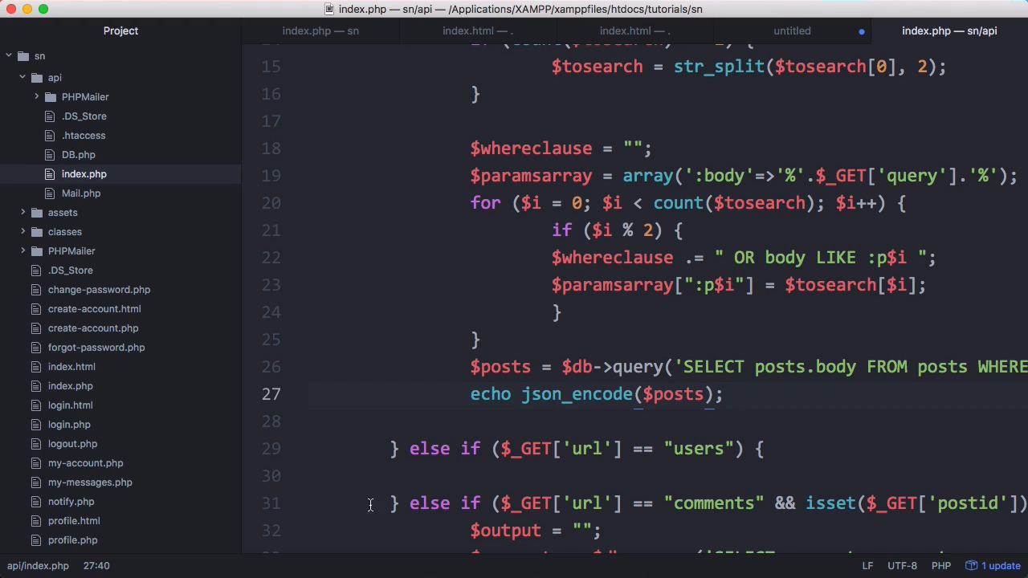
key(super+Tab)
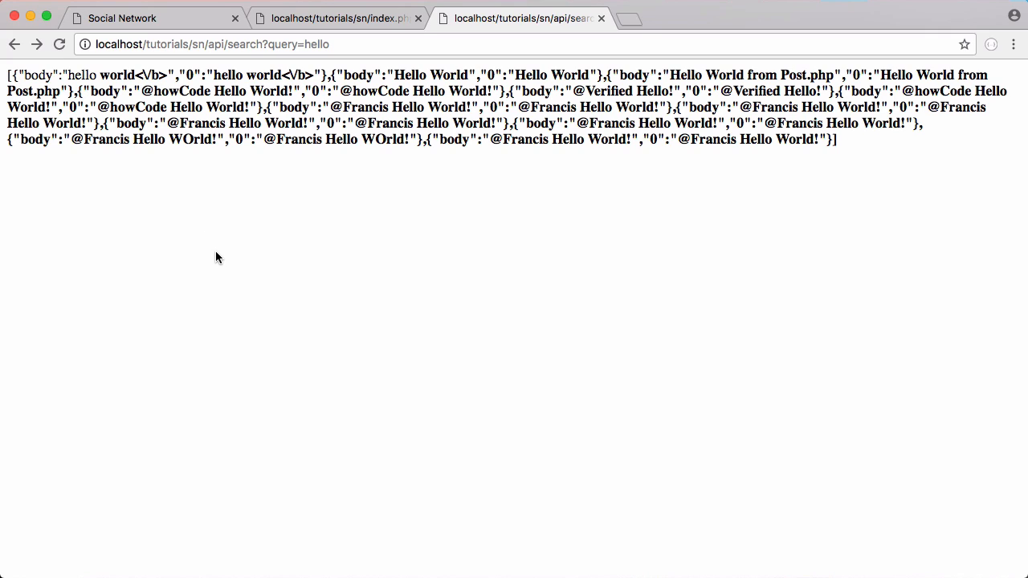
right_click(187, 281)
click(249, 416)
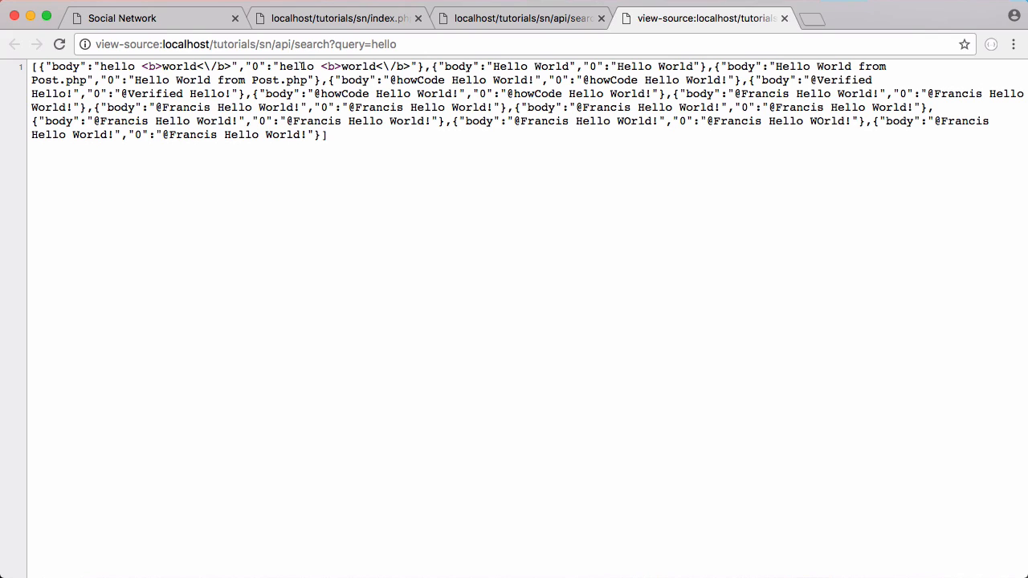
- Add echo "<pre>"; above the json_encode line and save index.php
key(super+Tab)
key(Return)
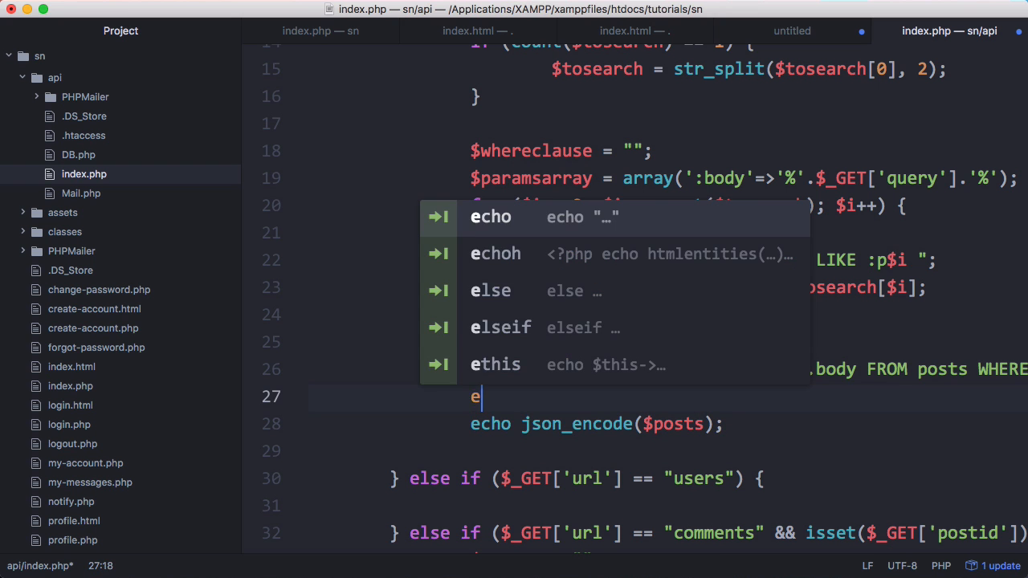
text(echo <)
key(BackSpace)
text("<pre>";)
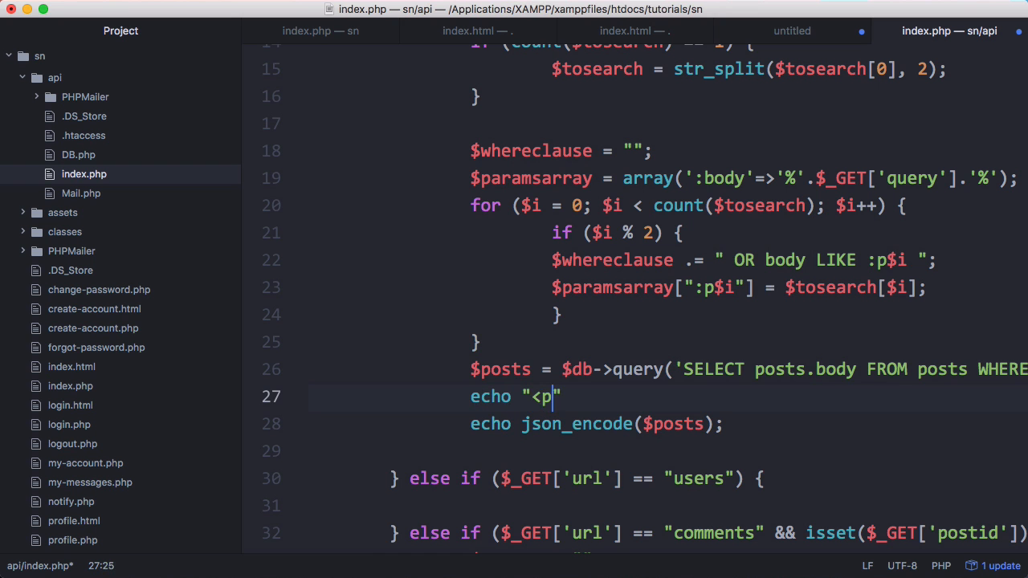
key(super+s)
key(super+Tab)
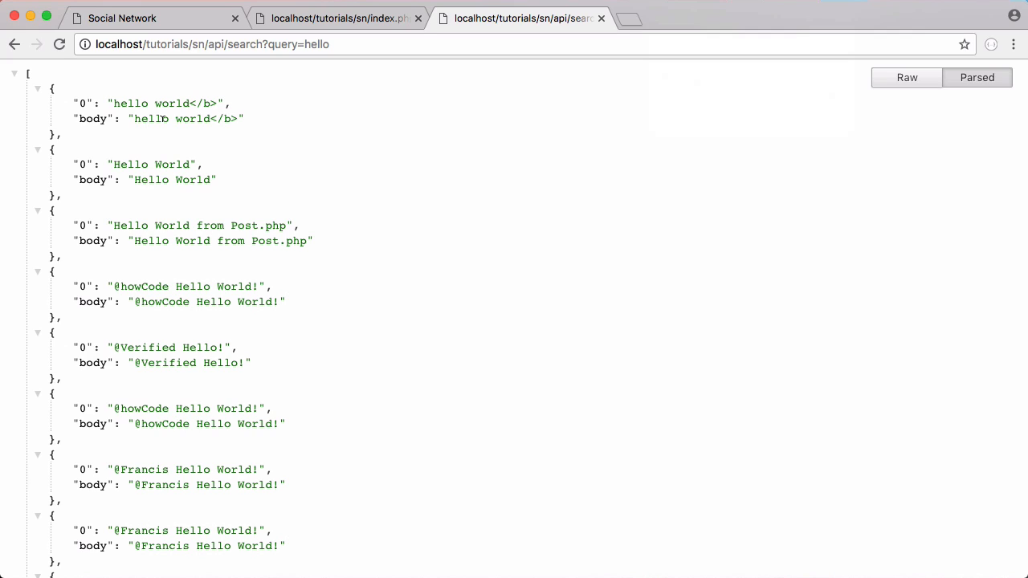
- Highlight the duplicated "0" fields of the first two posts in the parsed JSON
drag(72, 98, 232, 105)
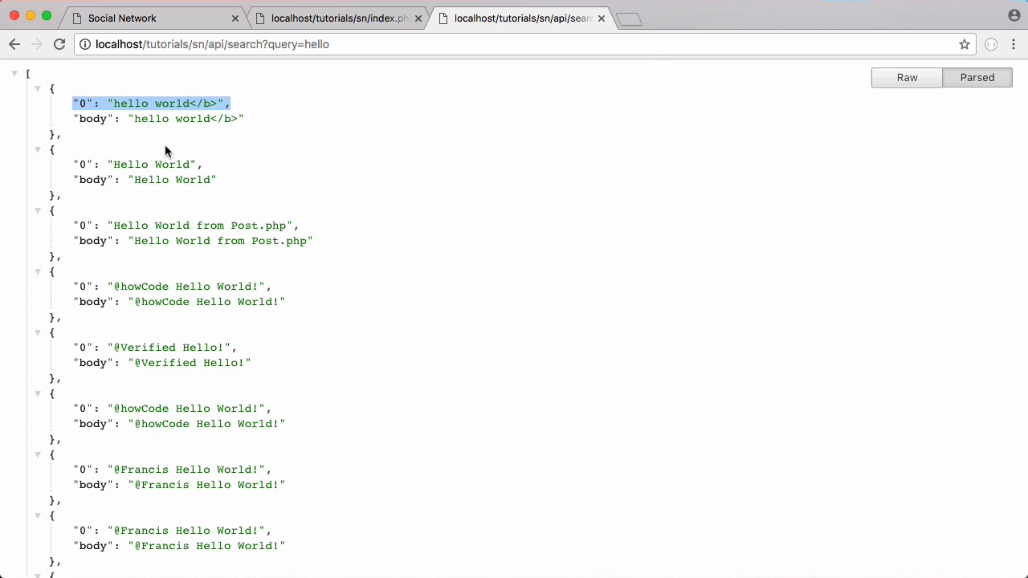
drag(80, 163, 204, 165)
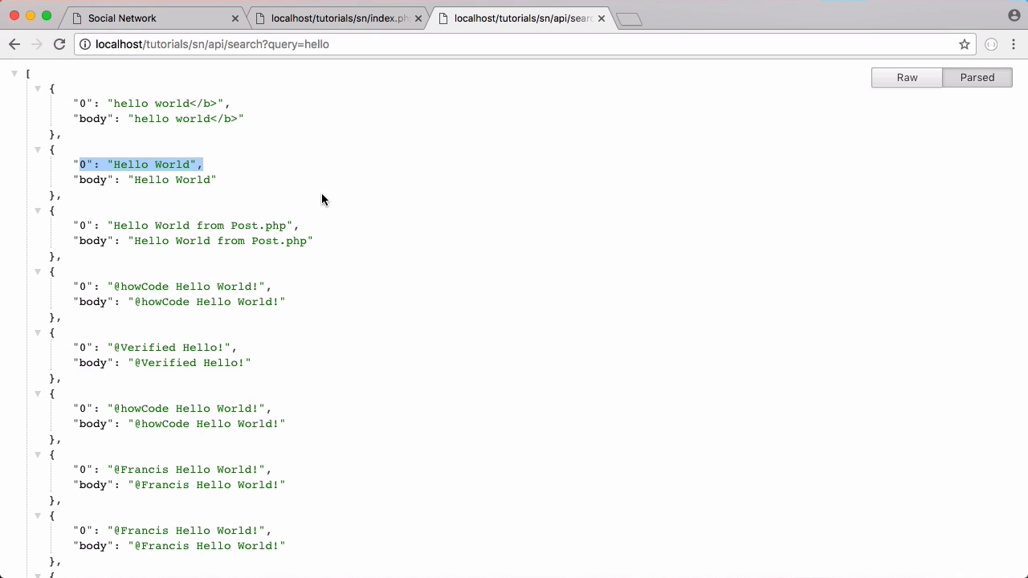
- Change DB.php's query to fetchAll(PDO::FETCH_ASSOC) and save
click(557, 575)
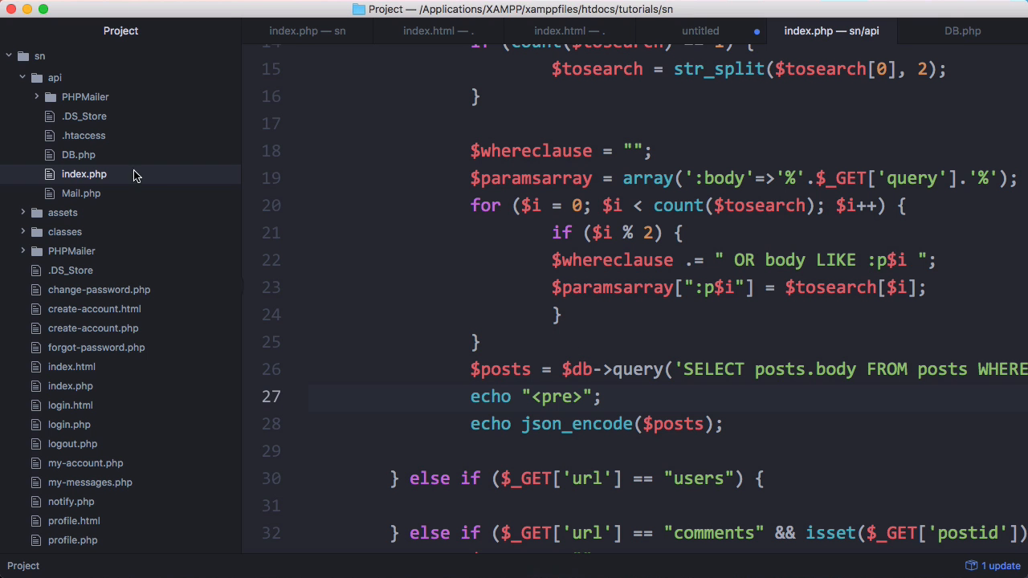
click(71, 155)
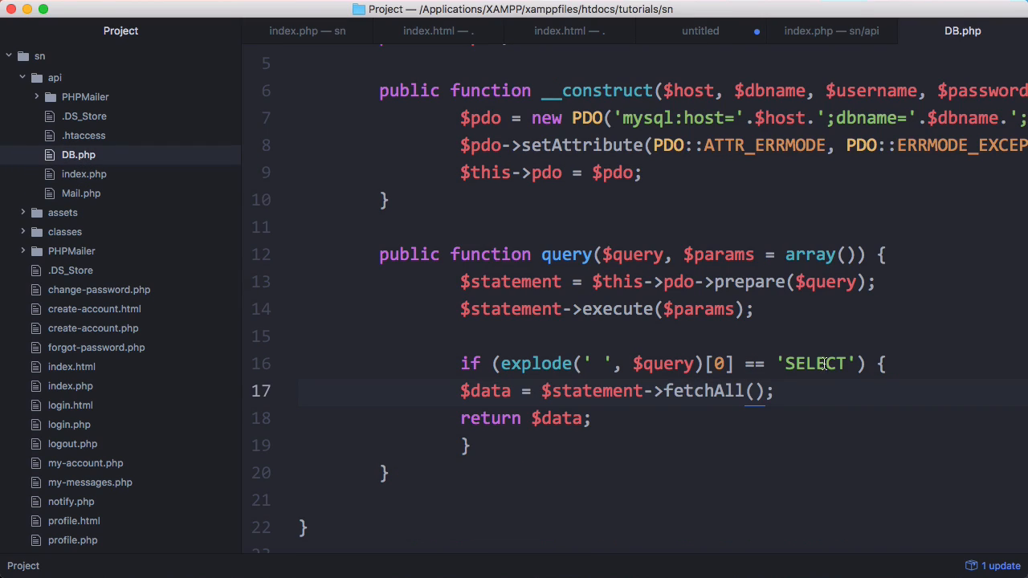
double_click(695, 392)
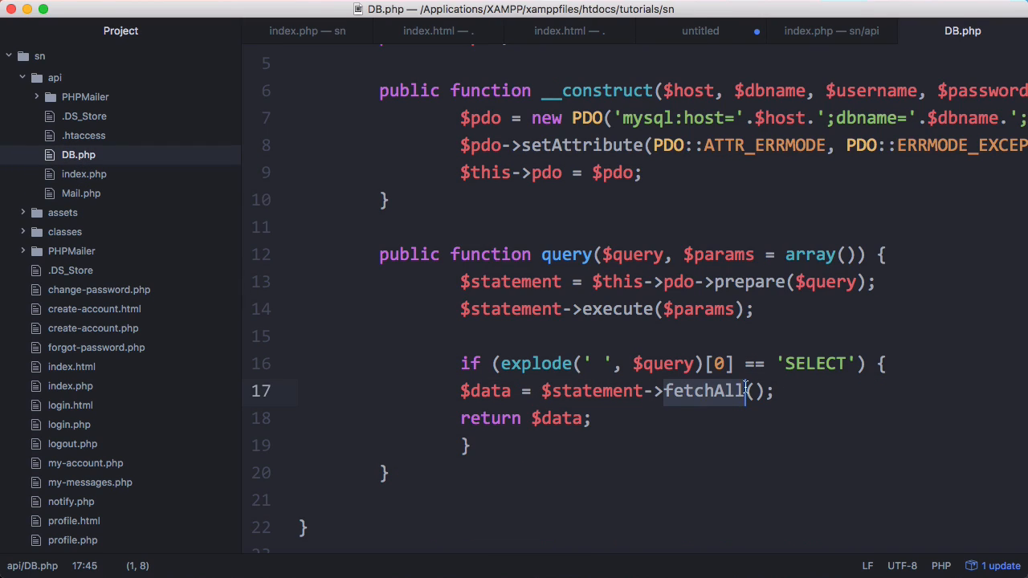
click(754, 391)
text(PDO)
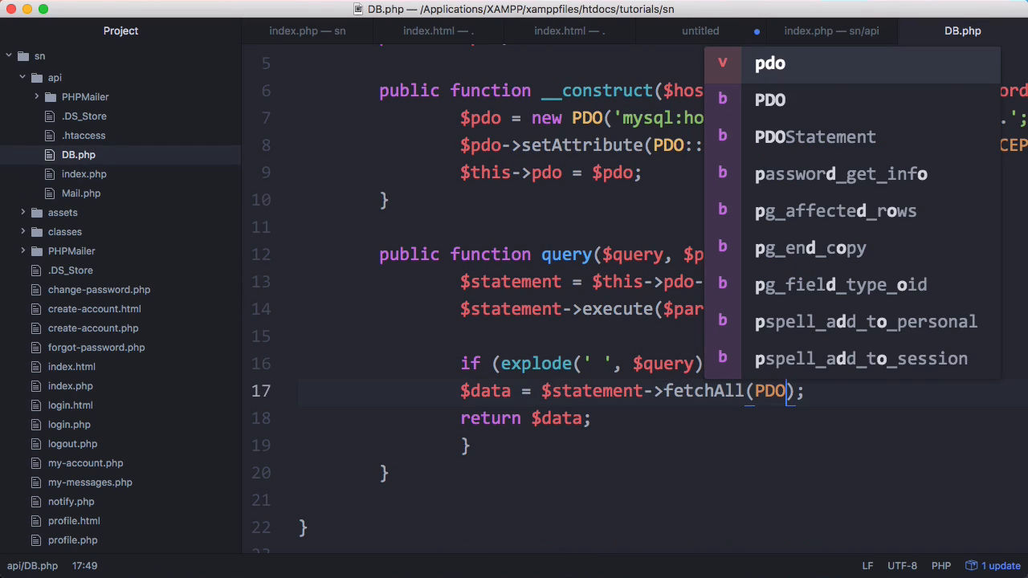
text(::FETCH_ASS)
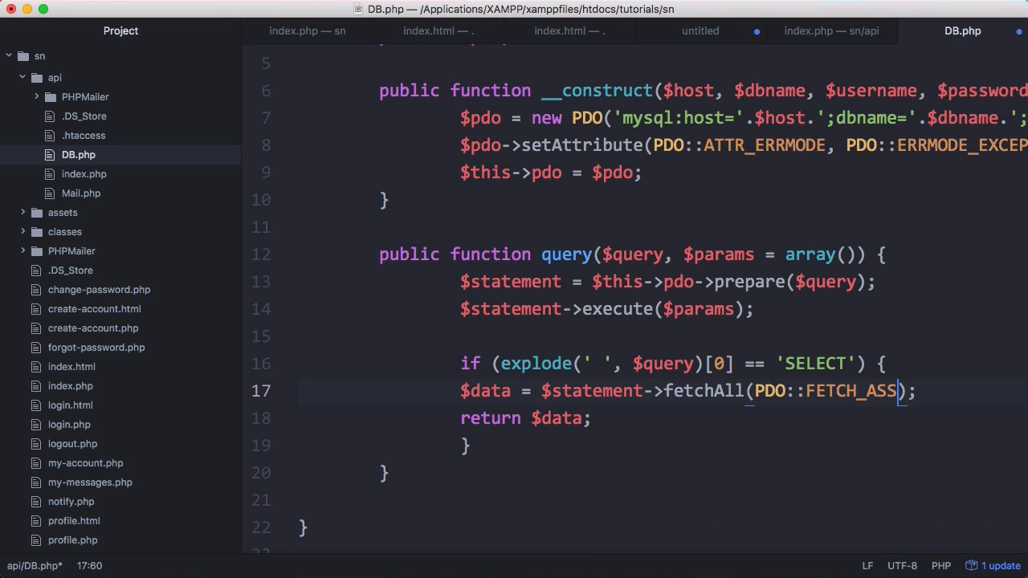
text(OC)
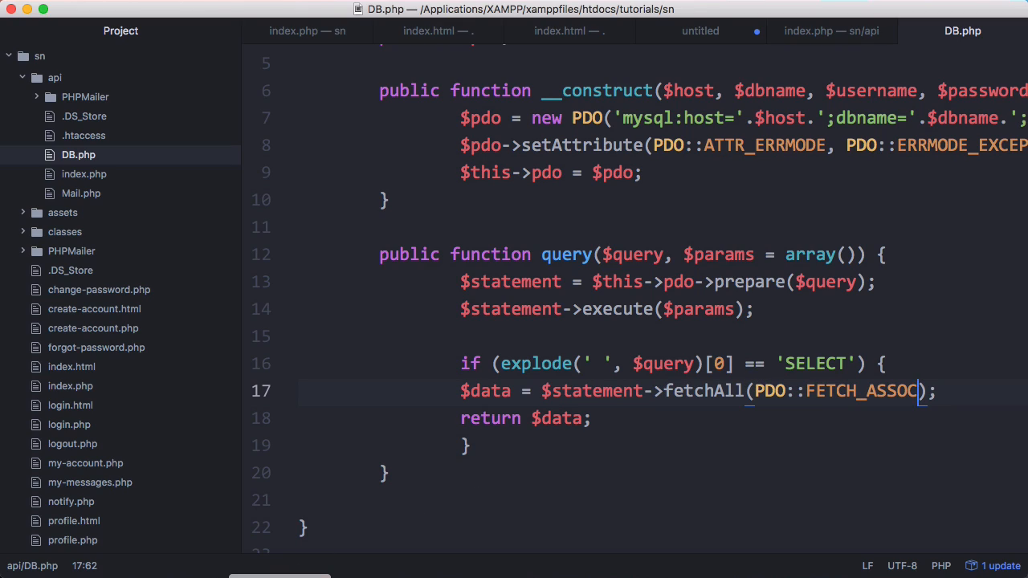
- Reload the query=hello results to confirm each post lists only a body key
key(super+Tab)
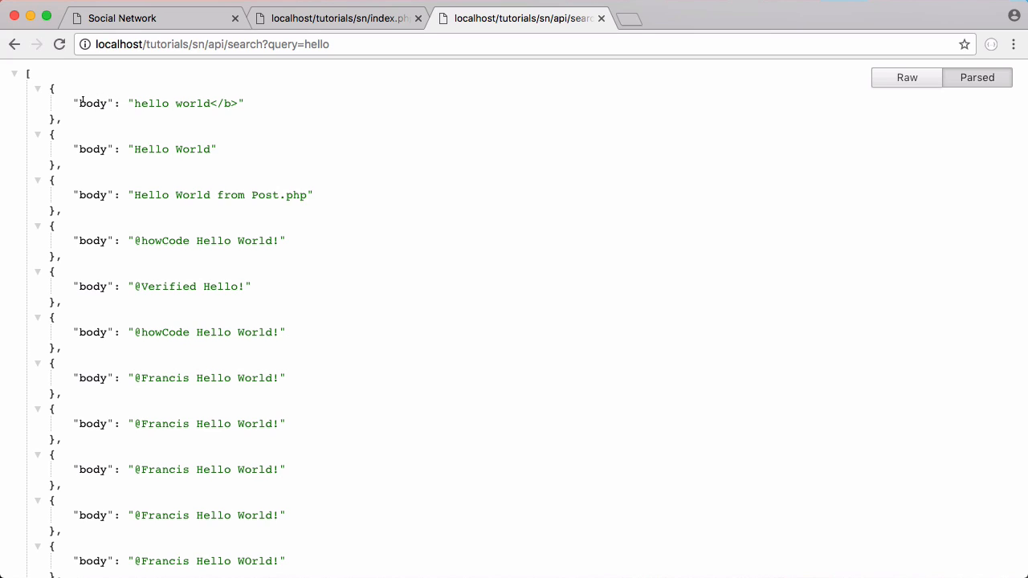
mouse_move(80, 103)
mouse_down()
mouse_move(114, 103)
mouse_move(255, 161)
mouse_up()
click(188, 165)
scroll(188, 166, down, 3)
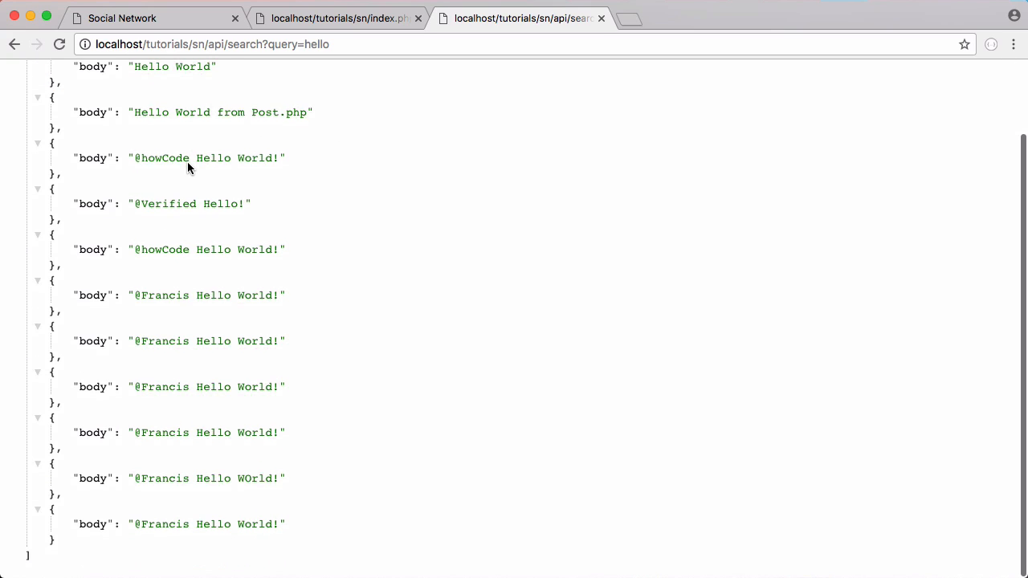
scroll(240, 179, up, 1)
key(super+Tab)
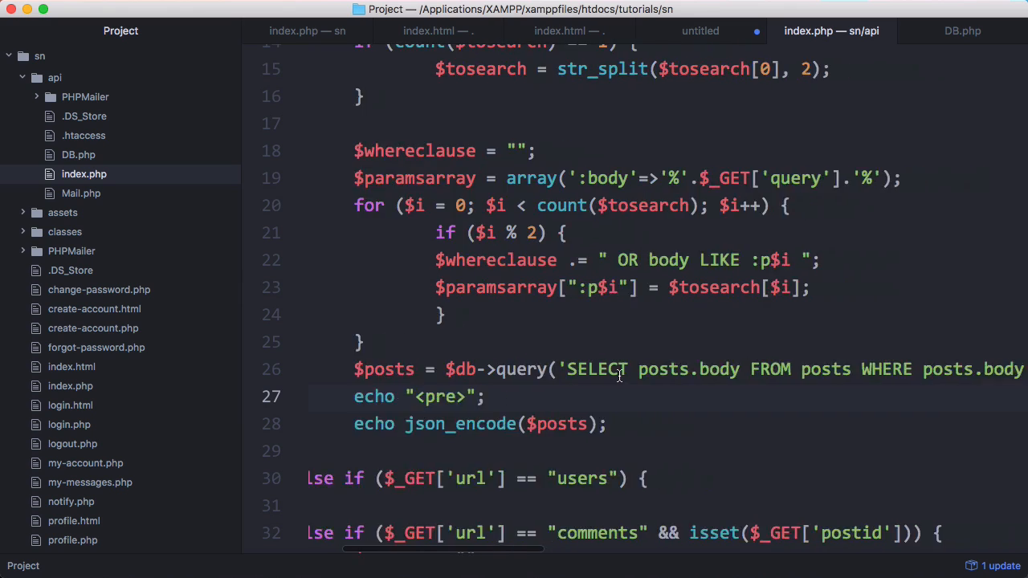
scroll(619, 375, right, 5)
scroll(562, 370, left, 1)
- Add posts.posted_at to the search SELECT and confirm each result shows body and posted_at
click(487, 368)
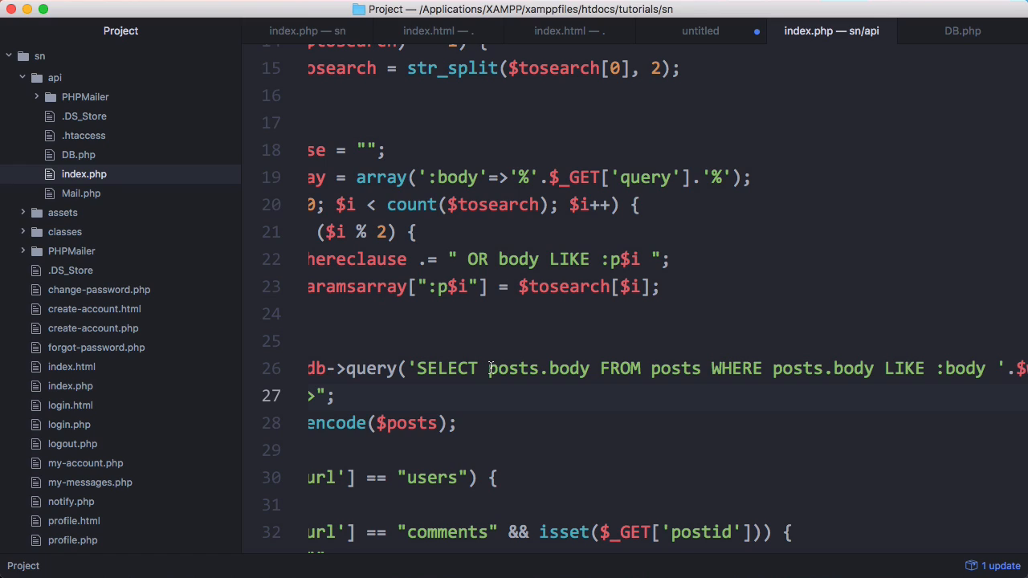
text(, po)
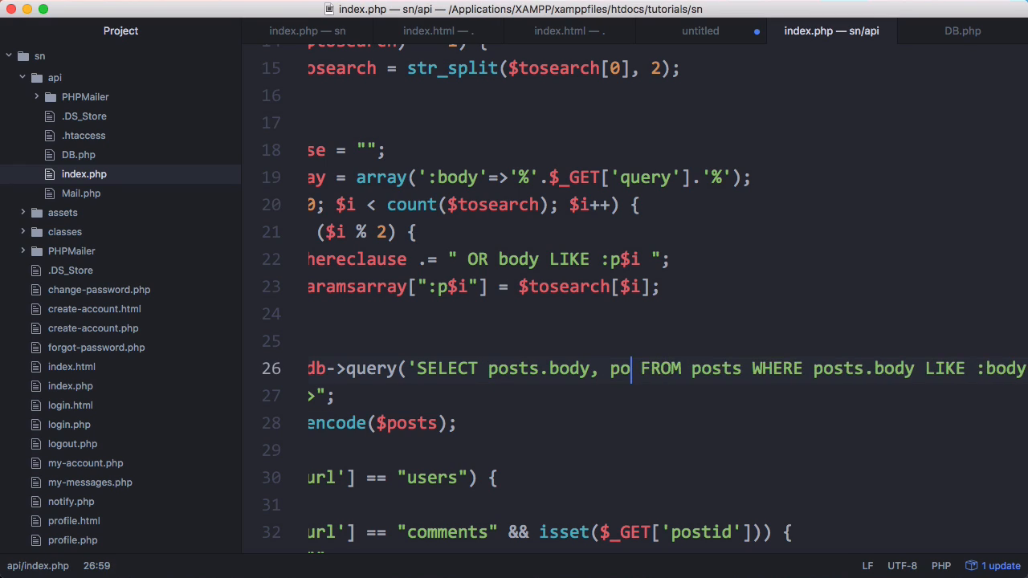
text(sts.posted)
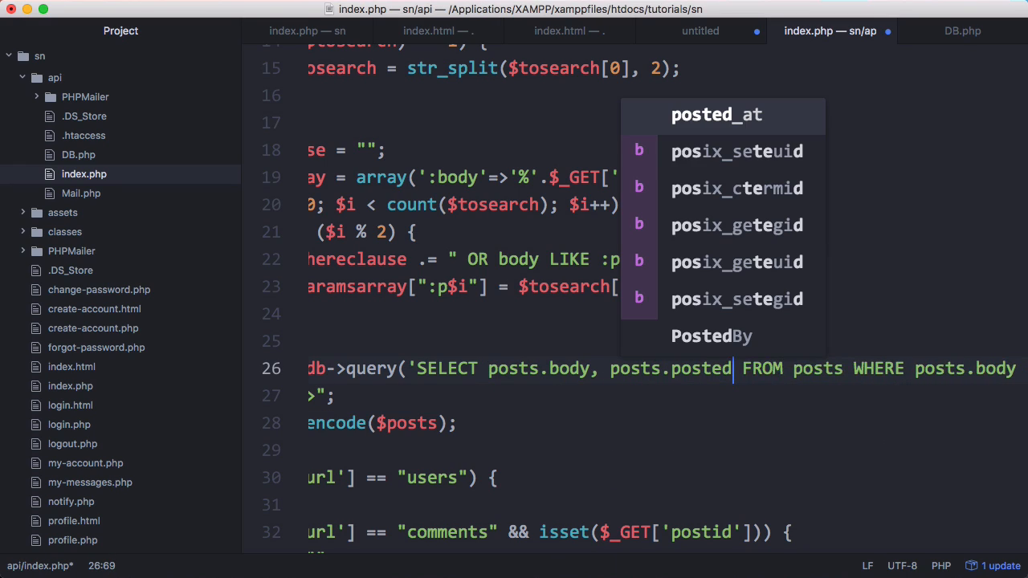
text(_At)
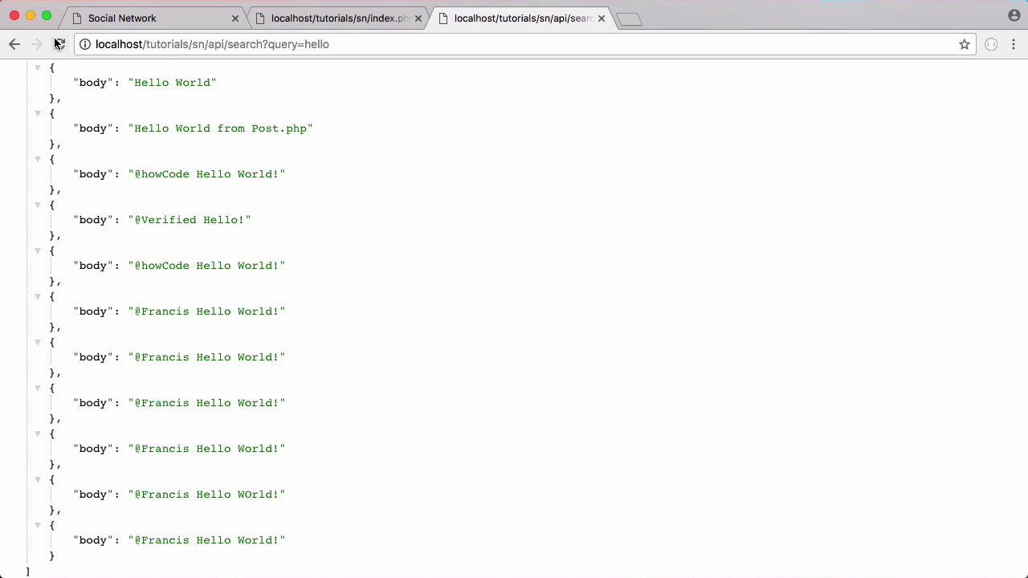
click(59, 44)
drag(73, 98, 332, 127)
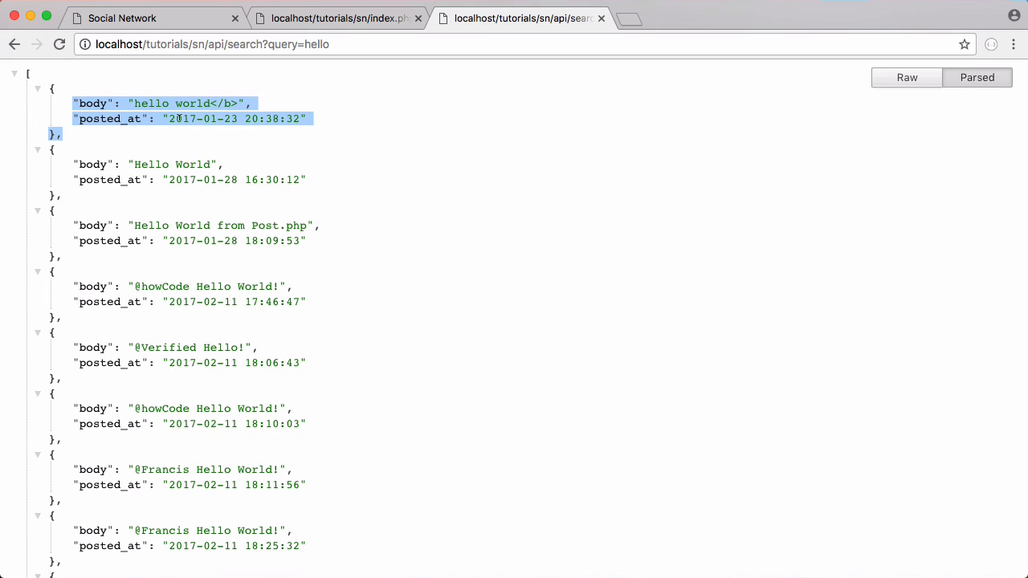
- Join users on users.id = posts.user_id and select users.username in the search query, then save
key(super+Tab)
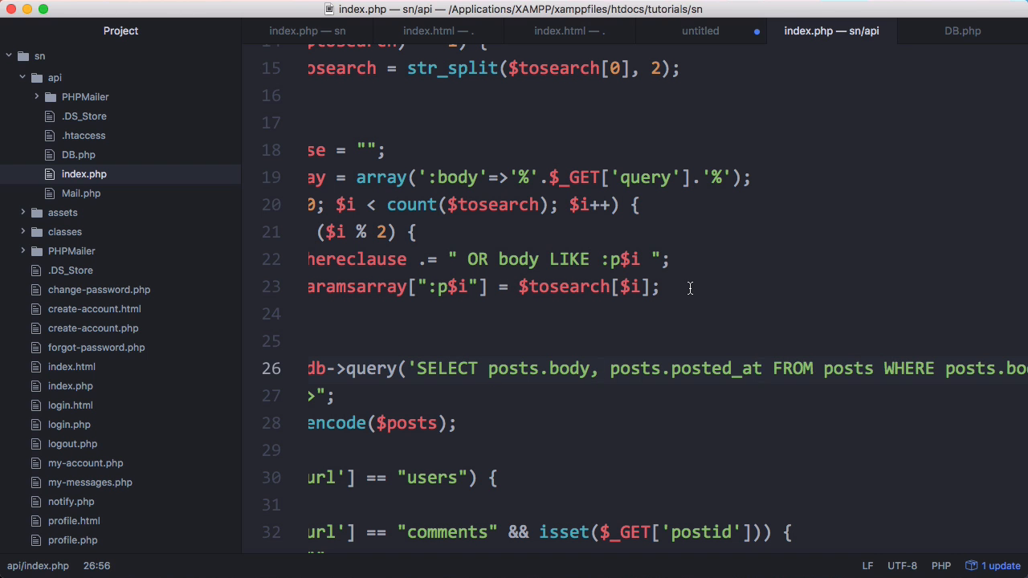
text(users.username)
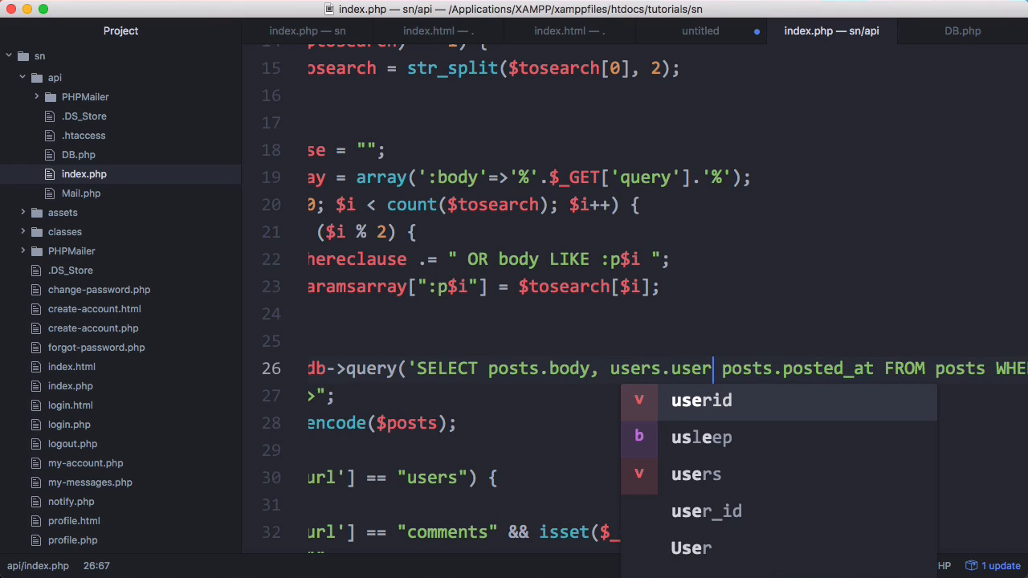
text(,)
scroll(732, 297, right, 10)
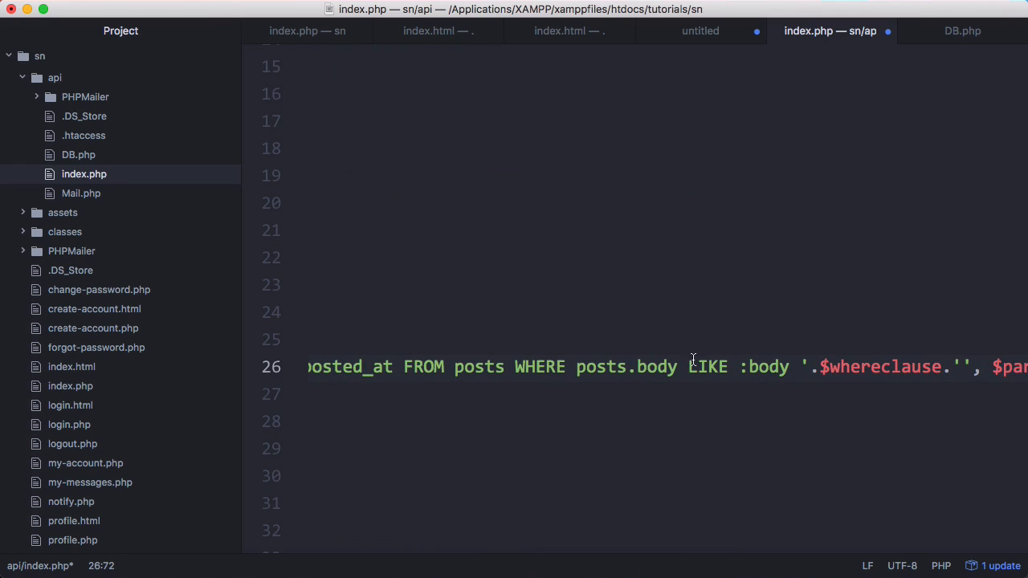
click(567, 366)
text(userna)
key(BackSpace)
key(BackSpace)
text(s.)
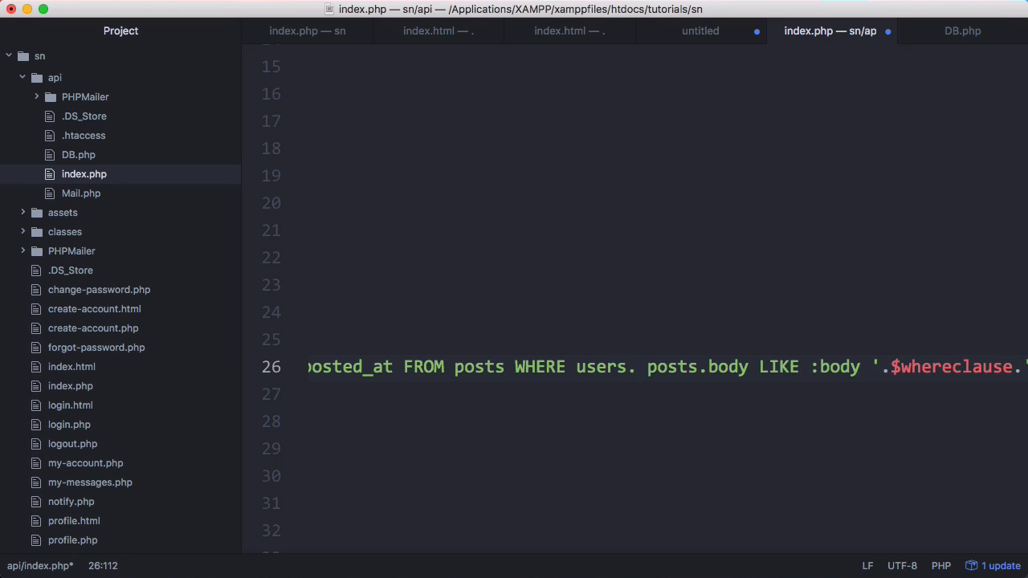
text(id = posts)
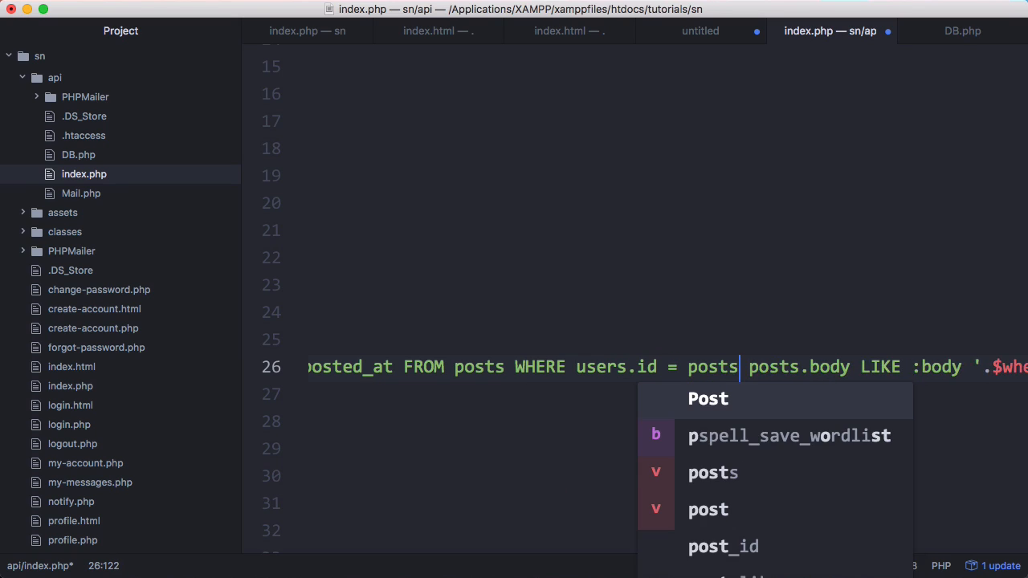
text(.user_id)
key(super+s)
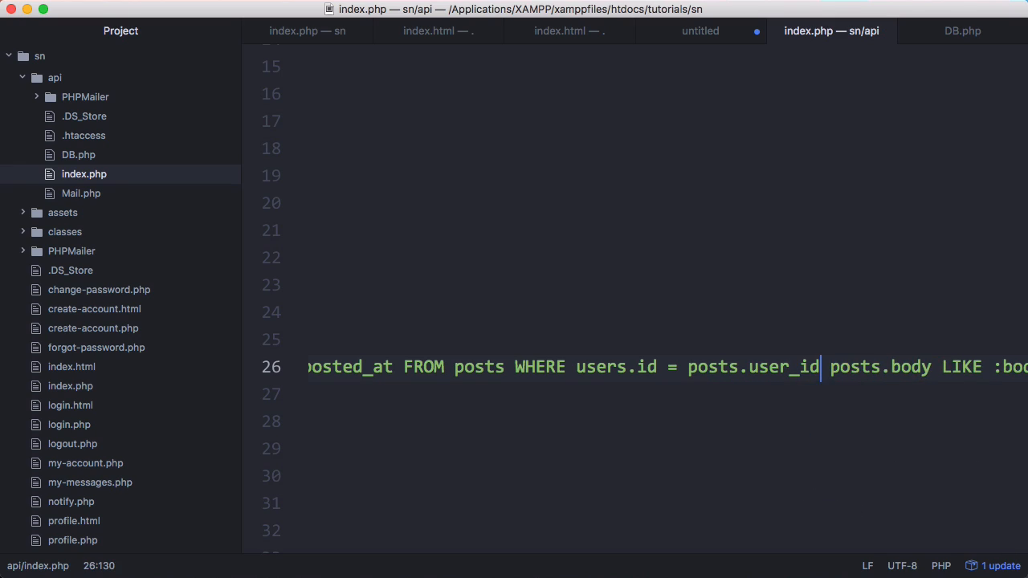
text(AND)
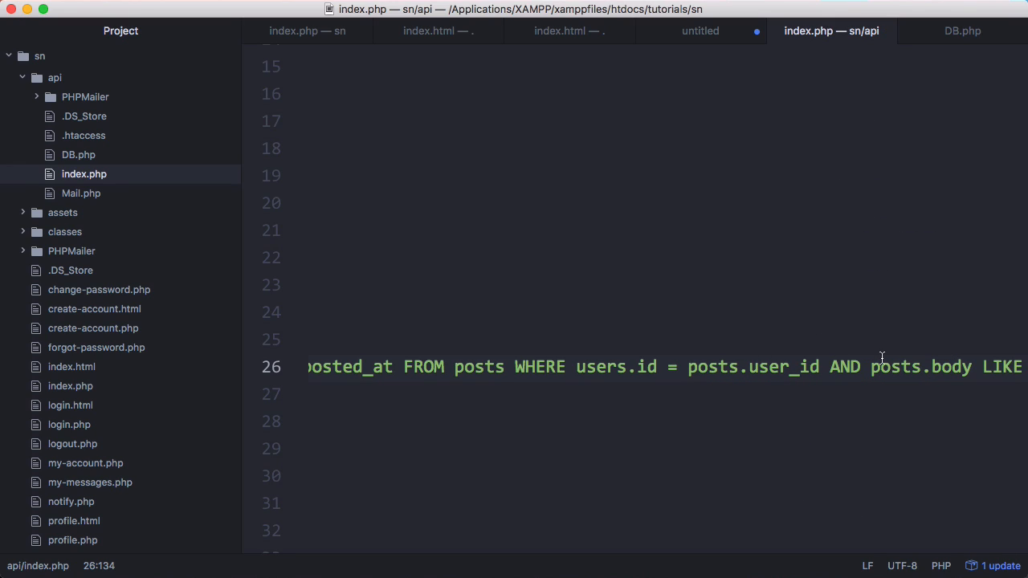
scroll(882, 358, left, 3)
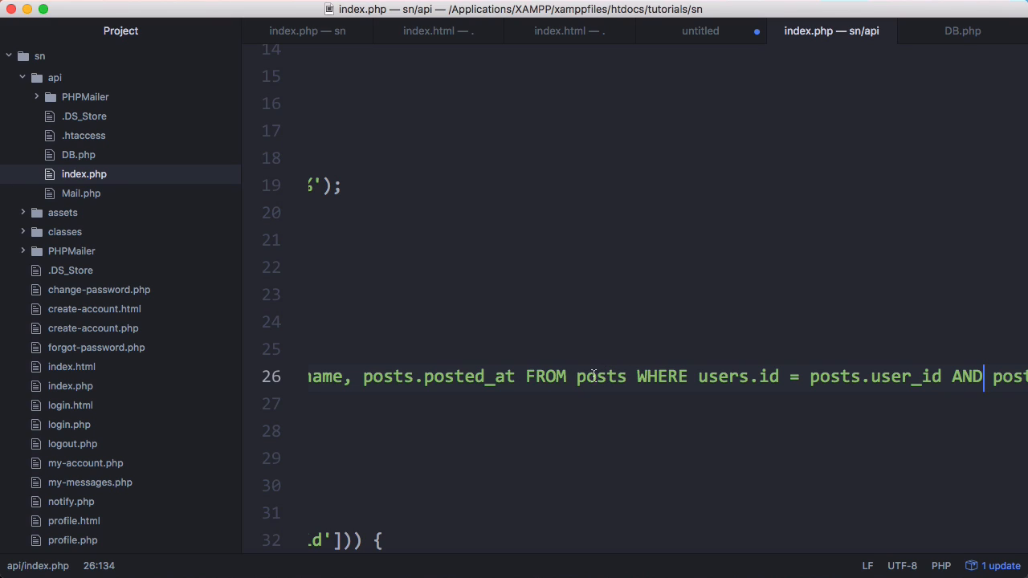
click(627, 375)
text(, user)
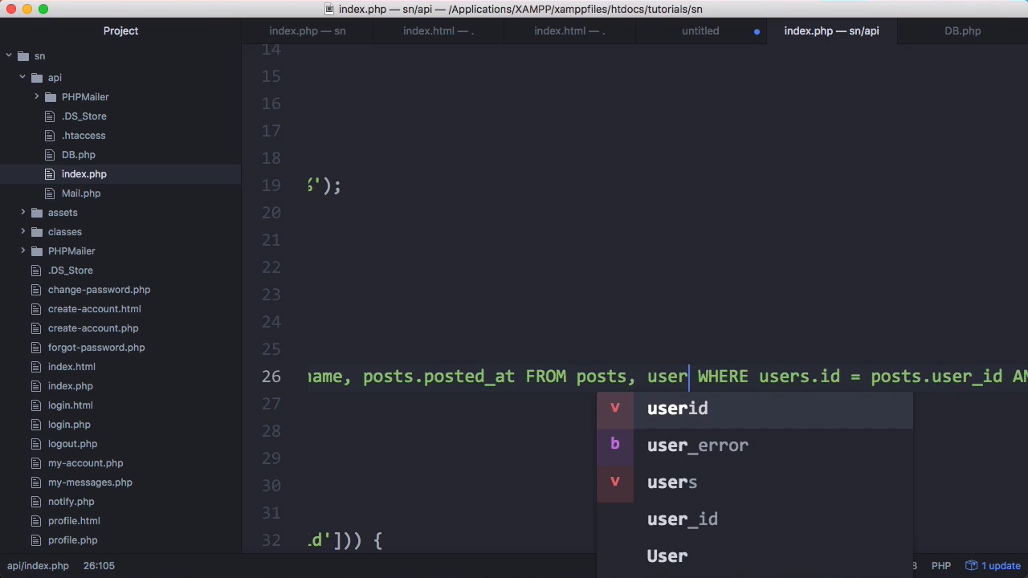
text(ss)
key(super+Tab)
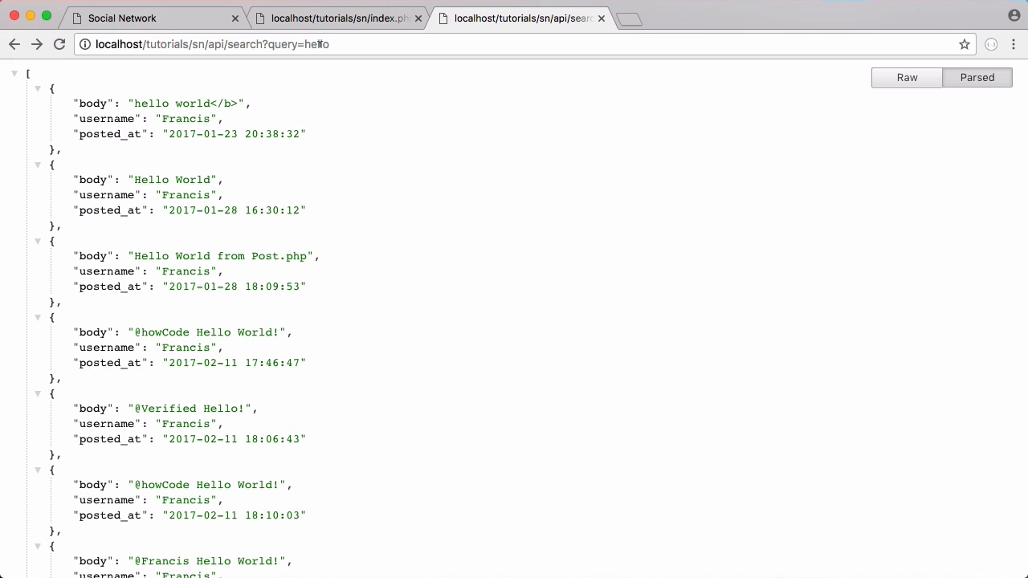
- Reload the search with an empty query= so every post lists username and posted_at
key(super+l)
key(BackSpace)
key(BackSpace)
key(BackSpace)
key(Return)
scroll(278, 175, down, 10)
scroll(279, 175, up, 1)
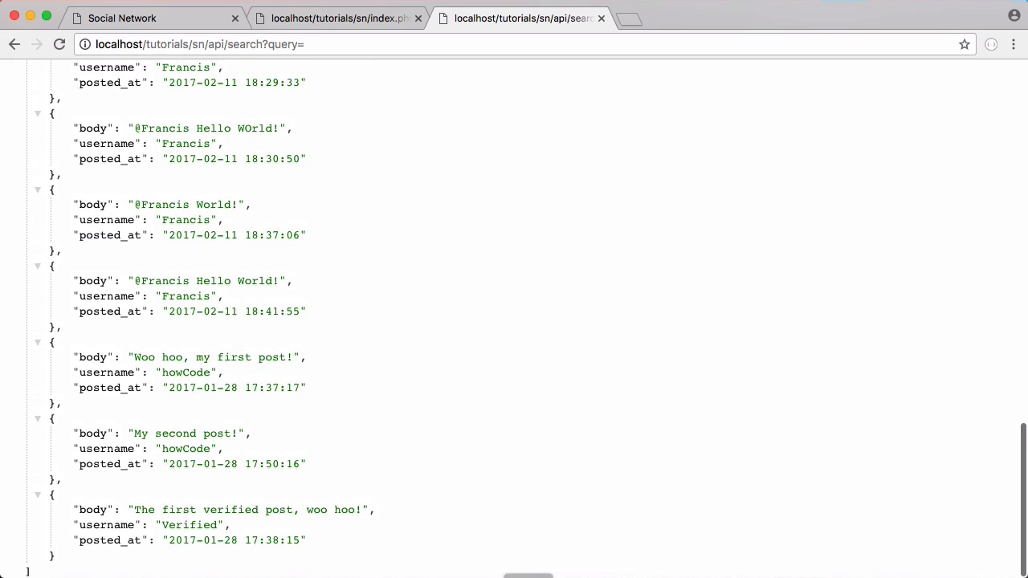
key(super+Tab)
scroll(594, 375, right, 5)
scroll(595, 375, right, 5)
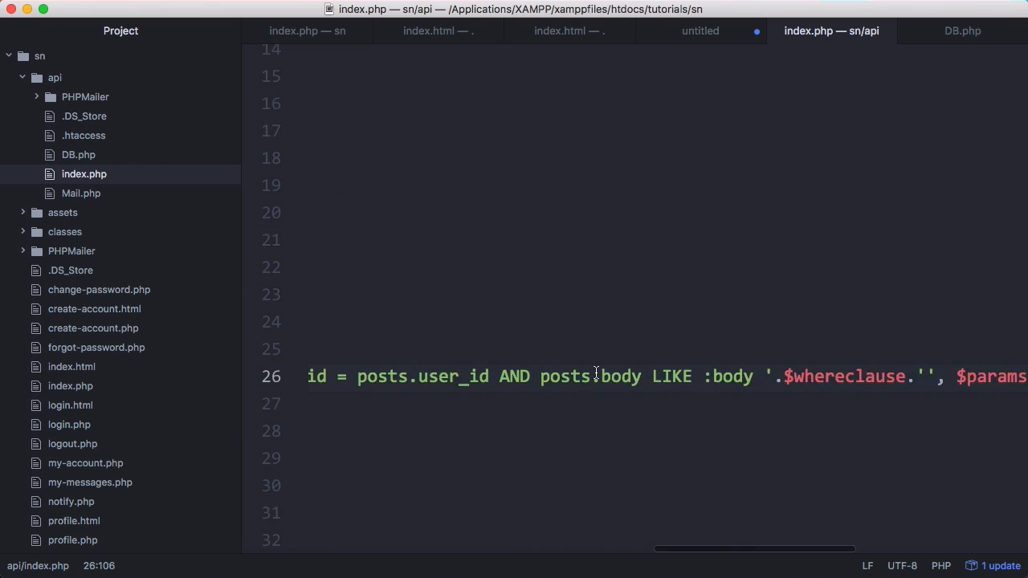
scroll(619, 375, right, 3)
- End the search query with LIMIT 10 and save to cap results at ten posts
click(643, 378)
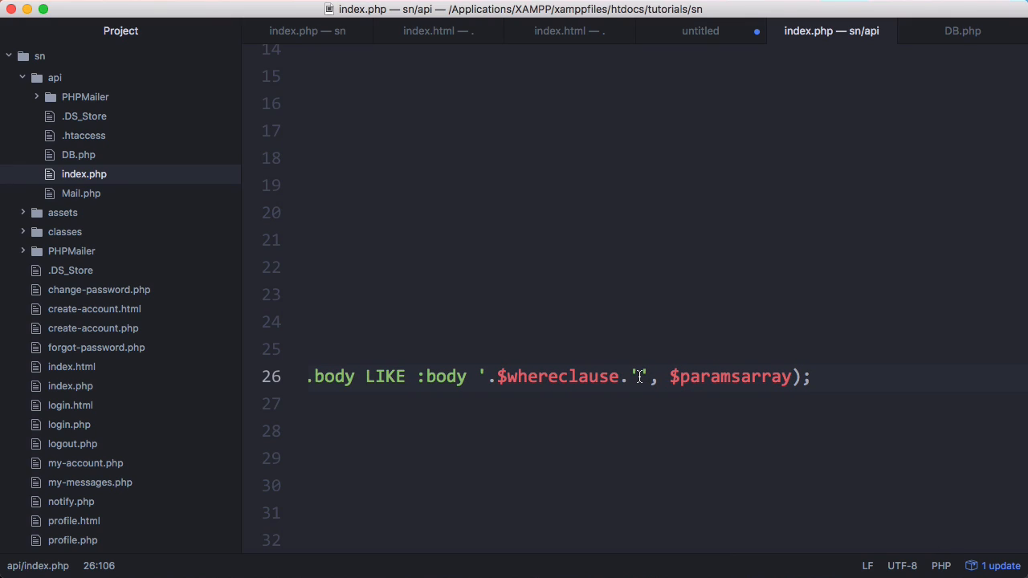
text(LIM)
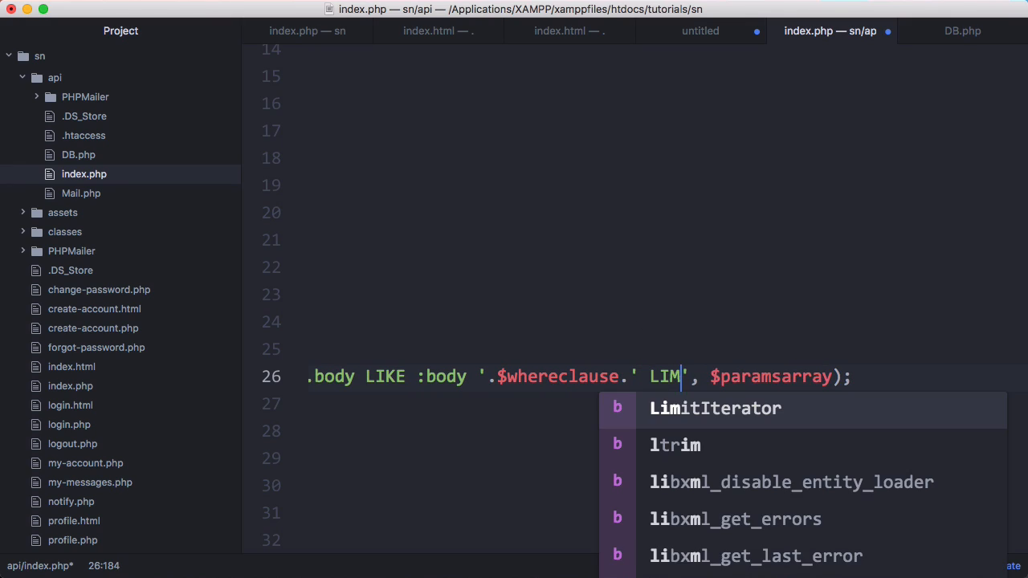
text(IT 10)
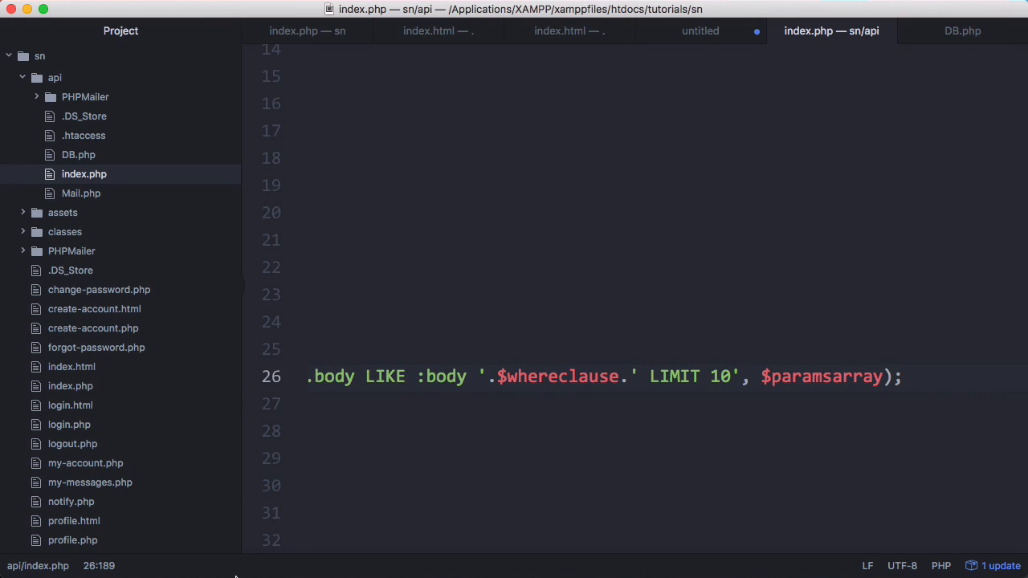
key(super+Tab)
scroll(282, 212, up, 5)
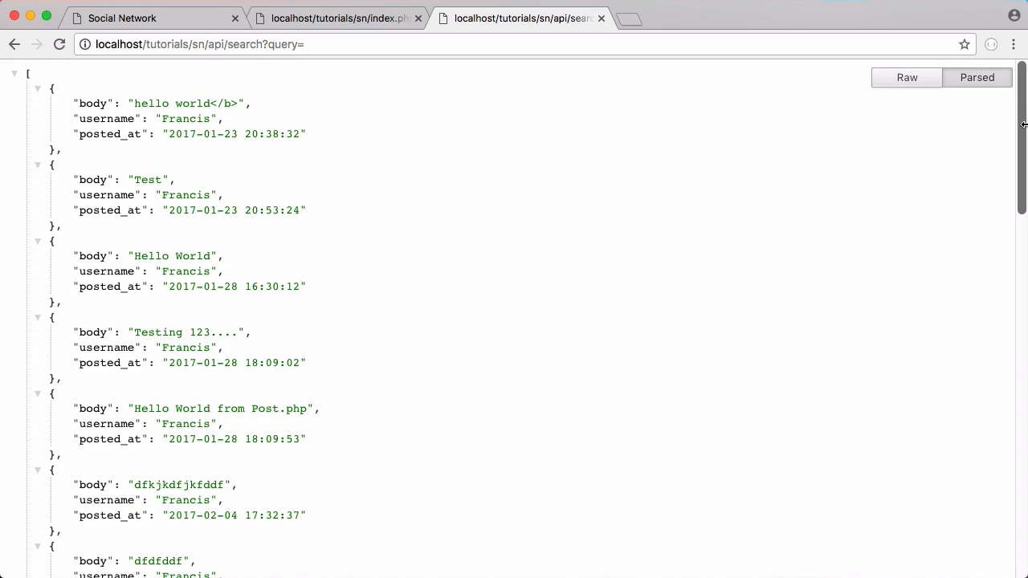
scroll(321, 188, down, 5)
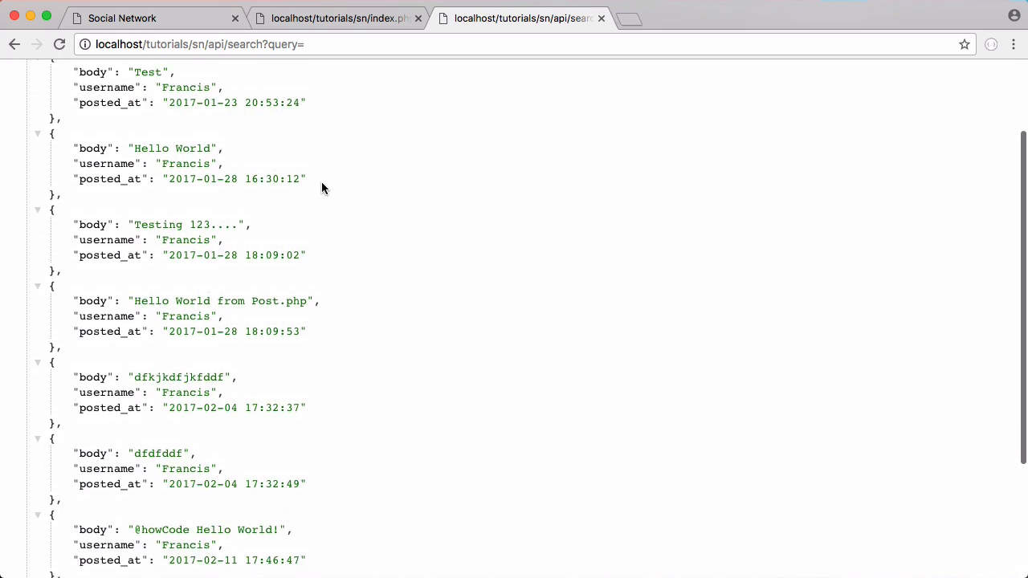
scroll(321, 188, up, 5)
scroll(321, 188, down, 8)
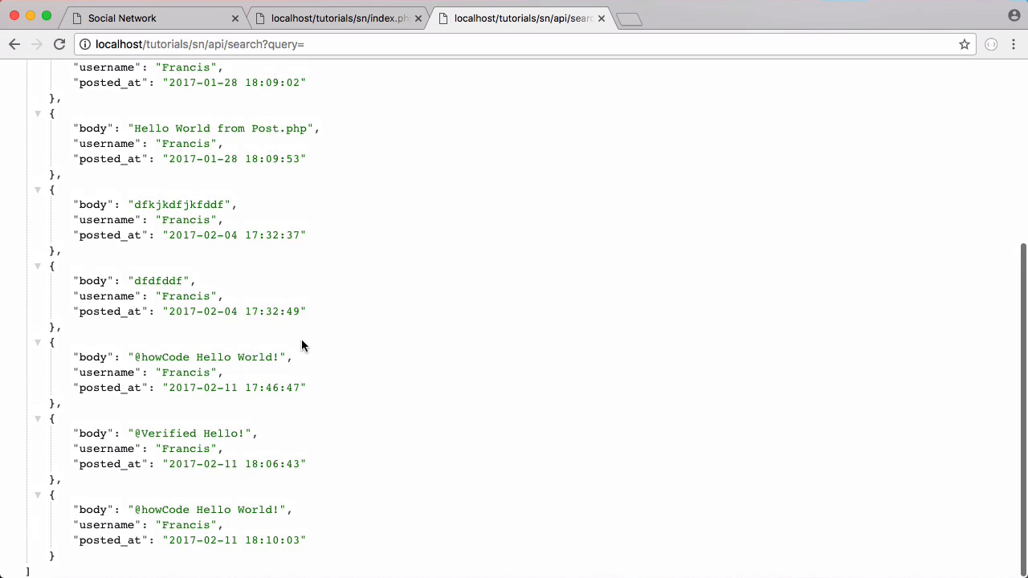
scroll(385, 379, up, 8)
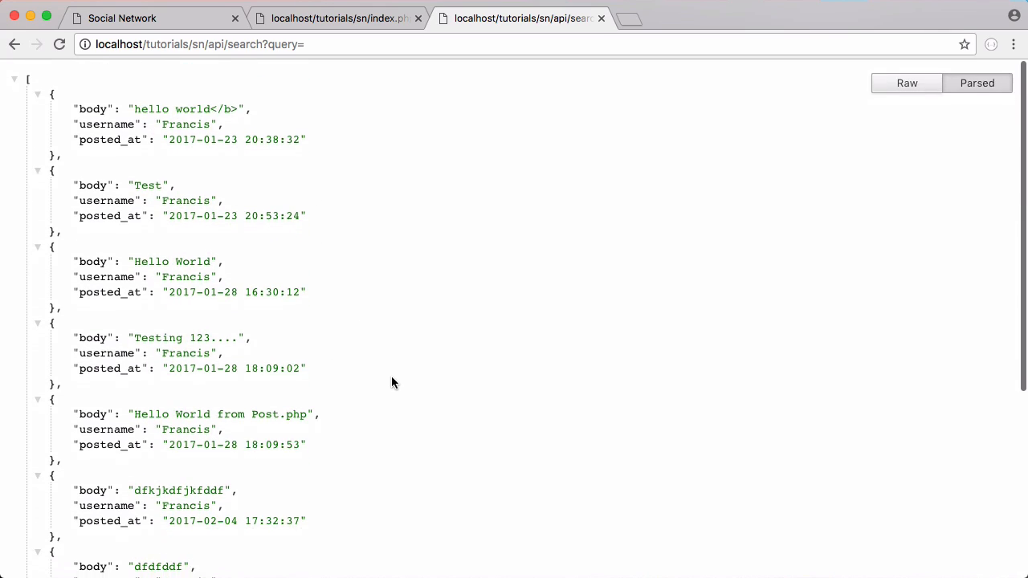
- Confirm the empty-query results stop at ten posts and return to the Social Network timeline
click(111, 18)
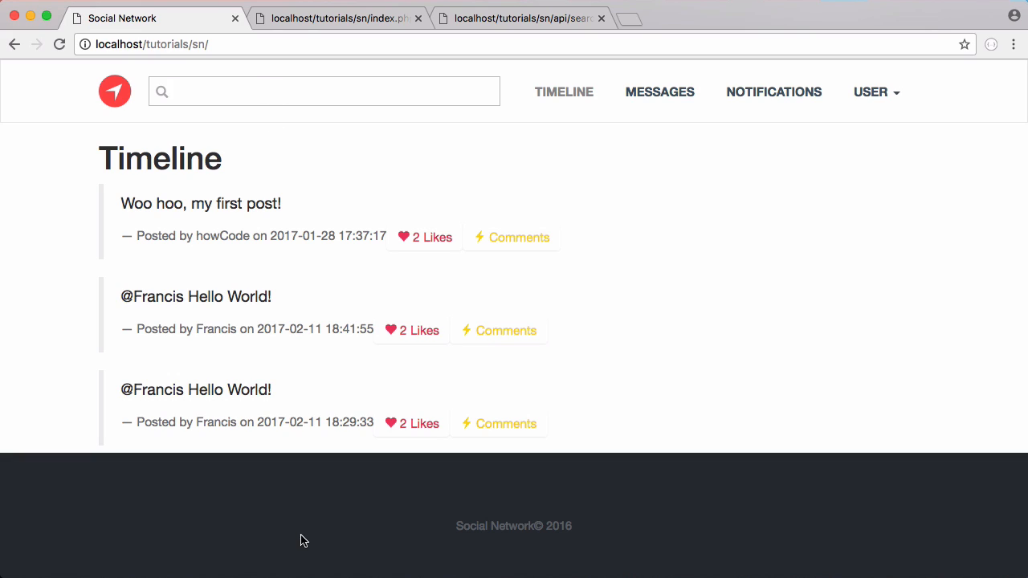
click(302, 88)
key(super+3)
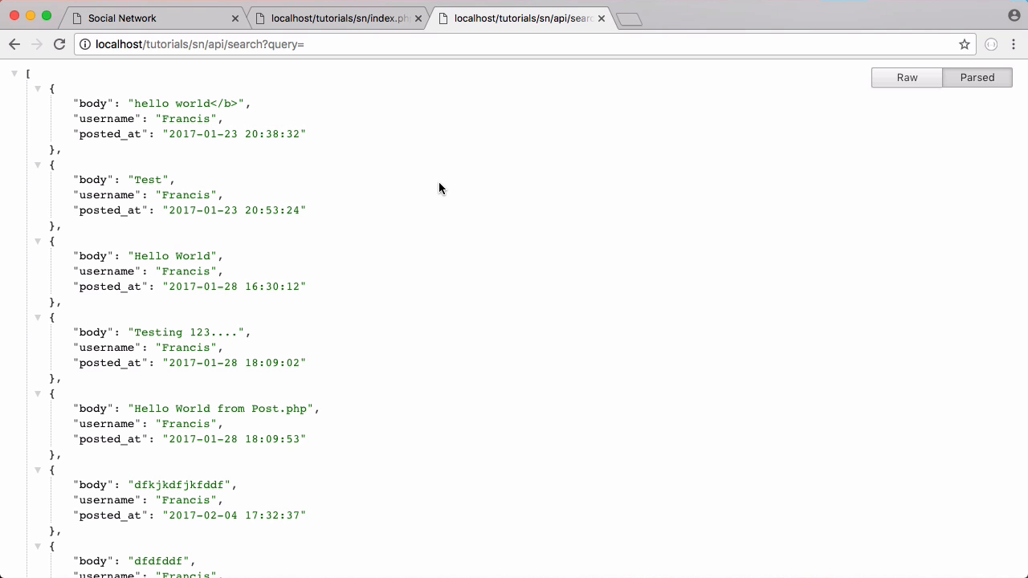
click(147, 17)
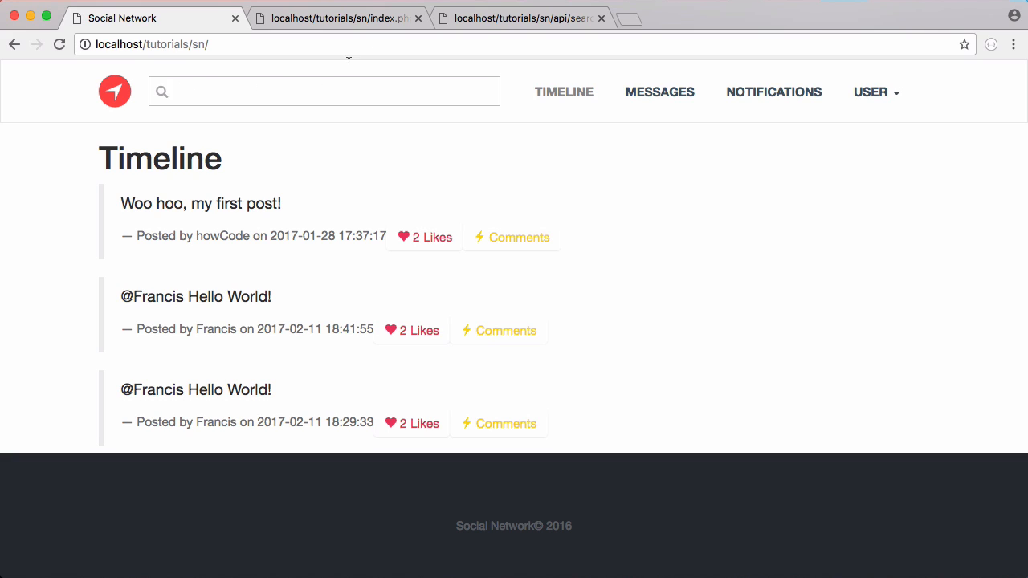
click(486, 18)
click(140, 18)
click(234, 90)
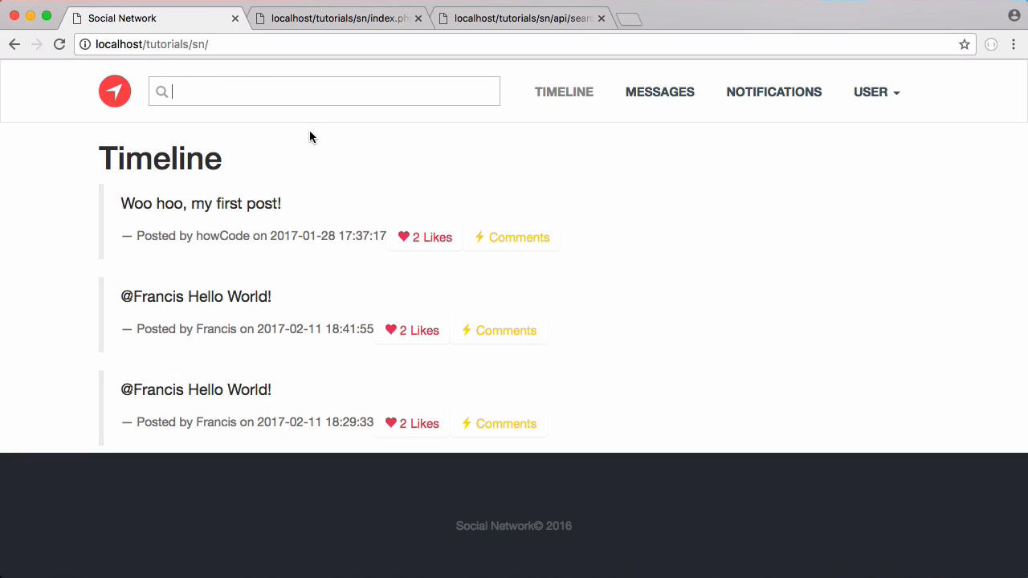